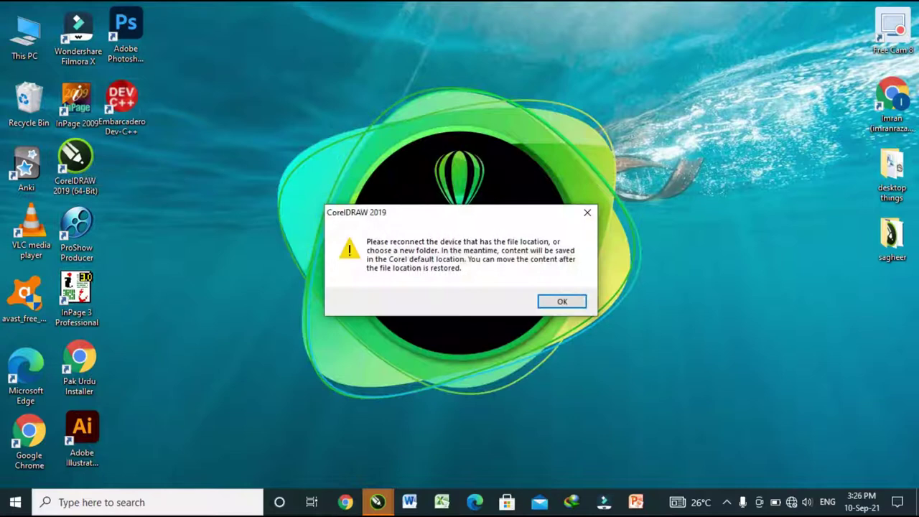
- Dismiss the missing file location warning and create a new RGB document, 3.84 by 6.827 inches at 300 dpi
click(563, 302)
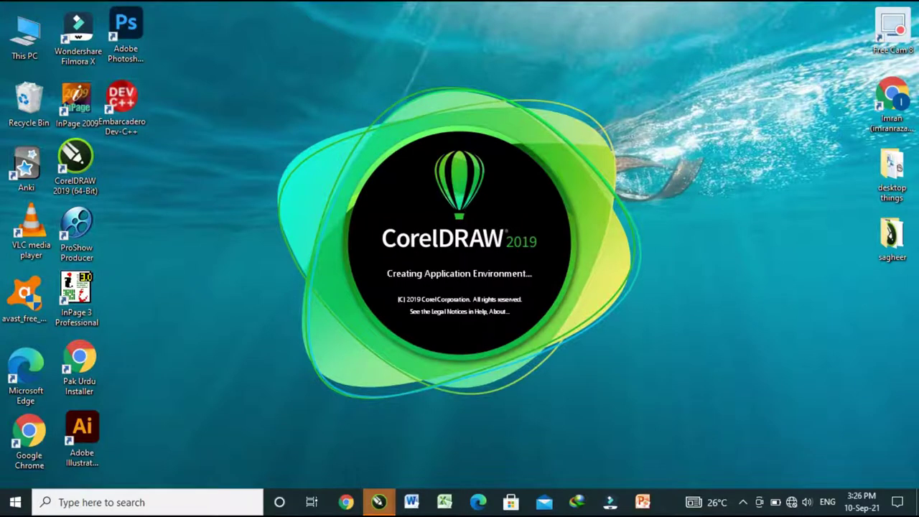
right_click(723, 191)
click(760, 230)
mouse_move(379, 502)
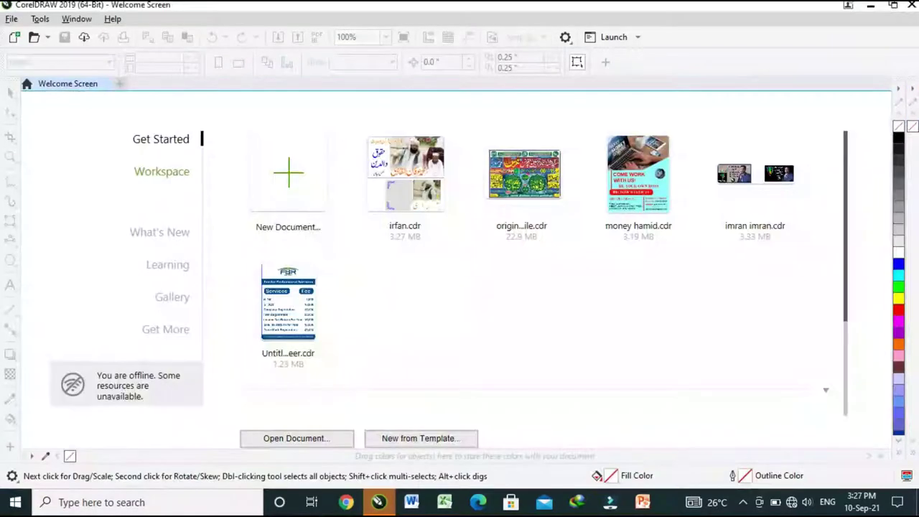
click(452, 441)
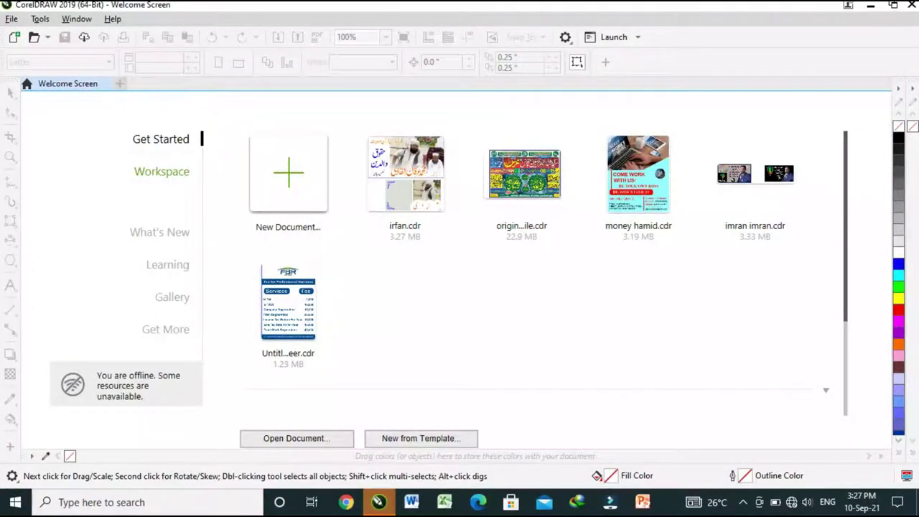
click(288, 172)
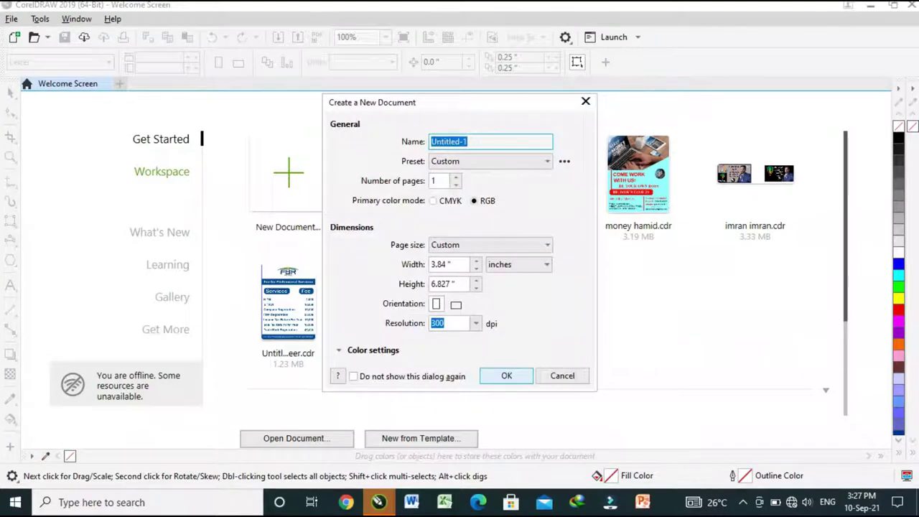
click(506, 376)
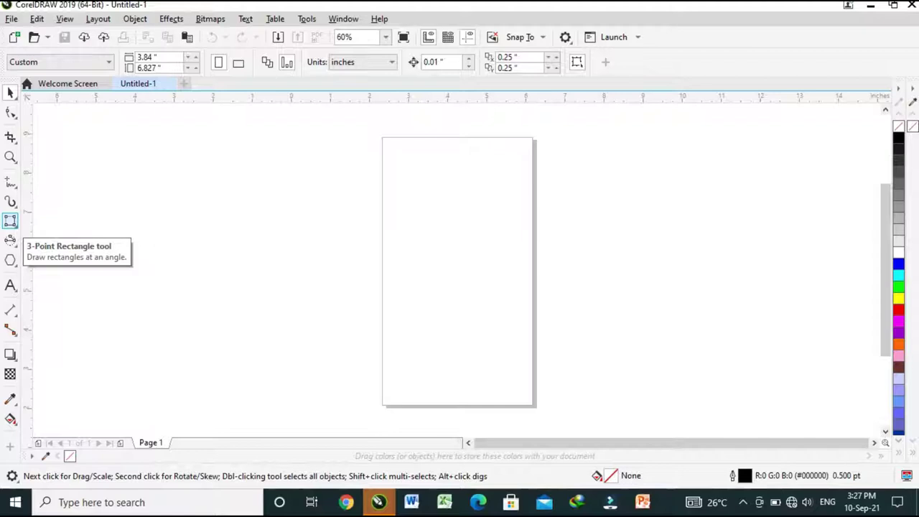
click(10, 222)
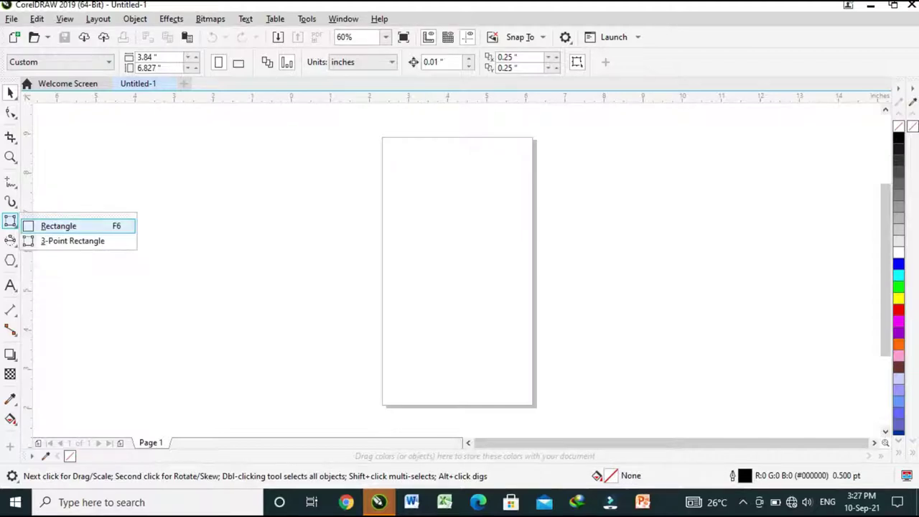
click(10, 240)
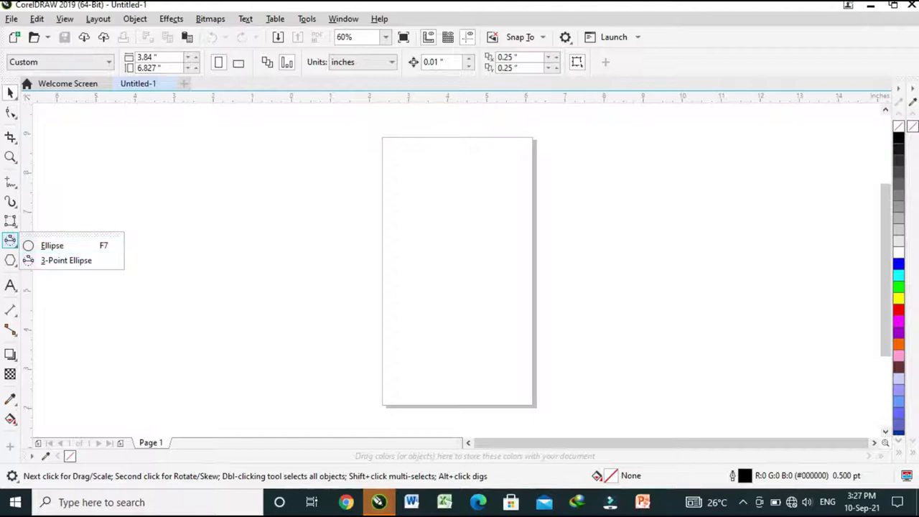
click(10, 260)
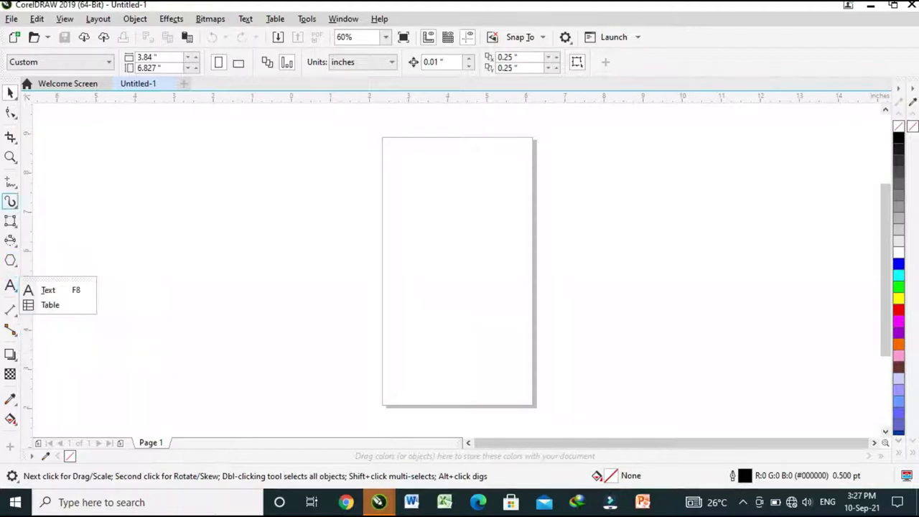
- Draw an upright rectangle about 1.3 by 1.69 inches in the empty area well to the left of the page
mouse_move(10, 221)
click(58, 226)
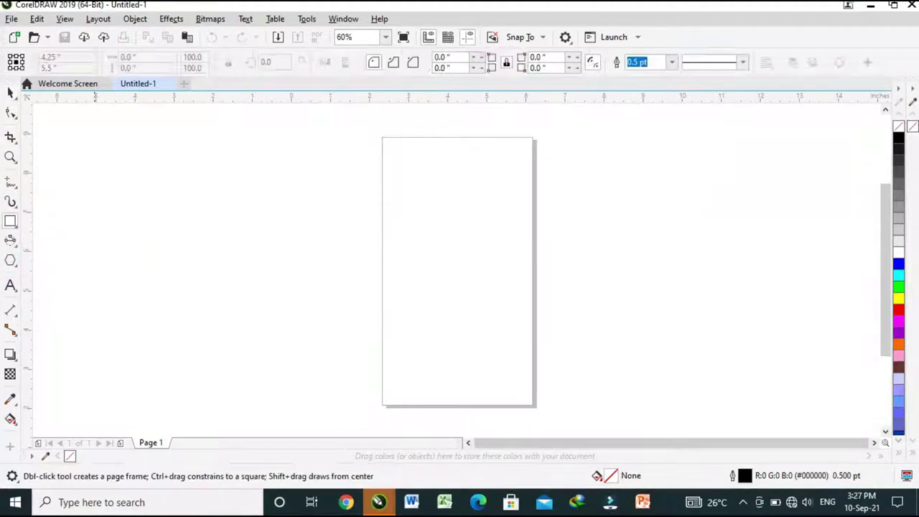
drag(90, 168, 140, 235)
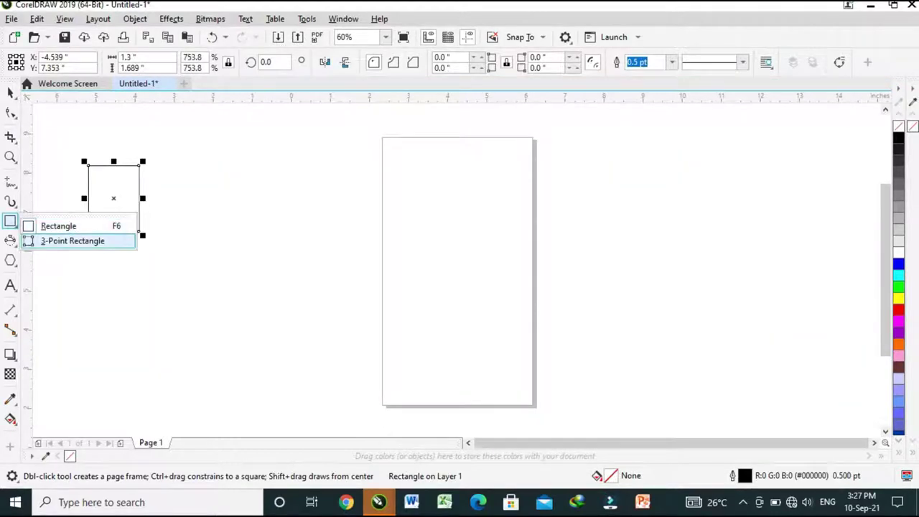
- Draw two tilted rectangles left of the page with the 3-Point Rectangle tool, one a narrow sliver and one about 2.13 by 1.88 inches
click(63, 242)
drag(240, 197, 245, 257)
click(247, 257)
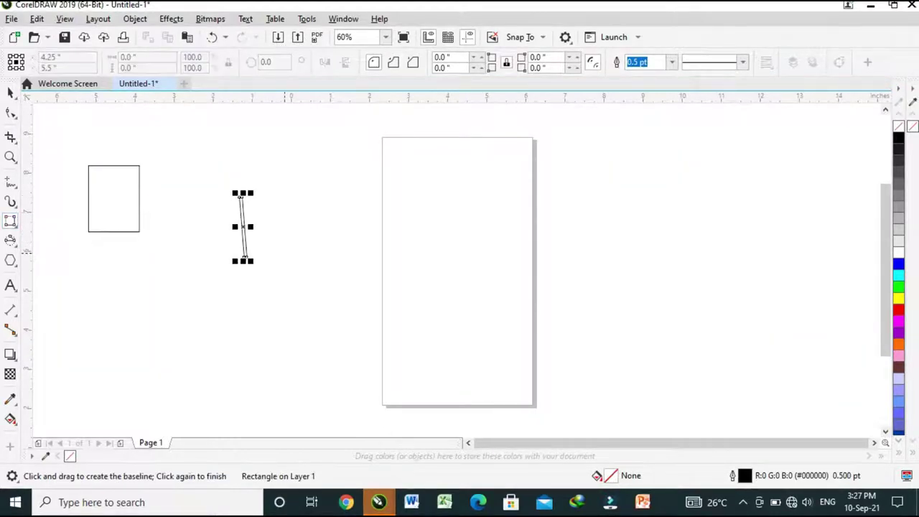
drag(282, 184, 362, 189)
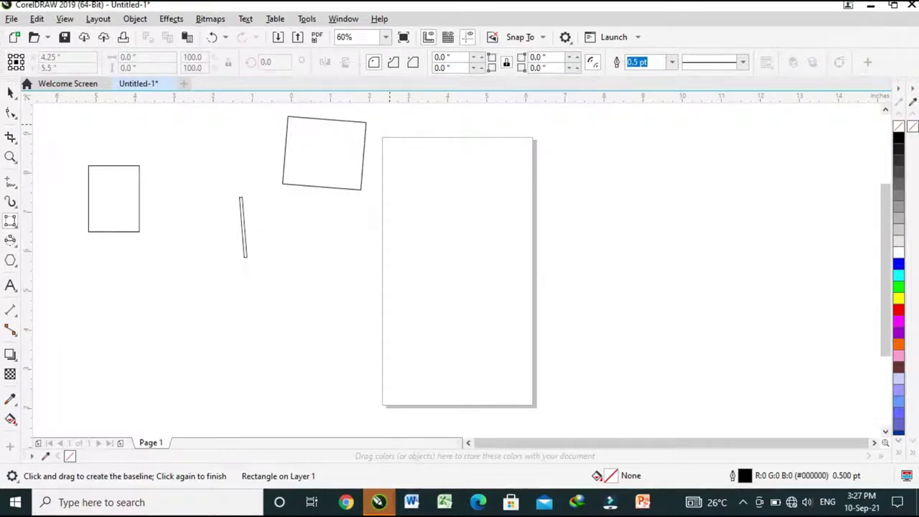
click(366, 120)
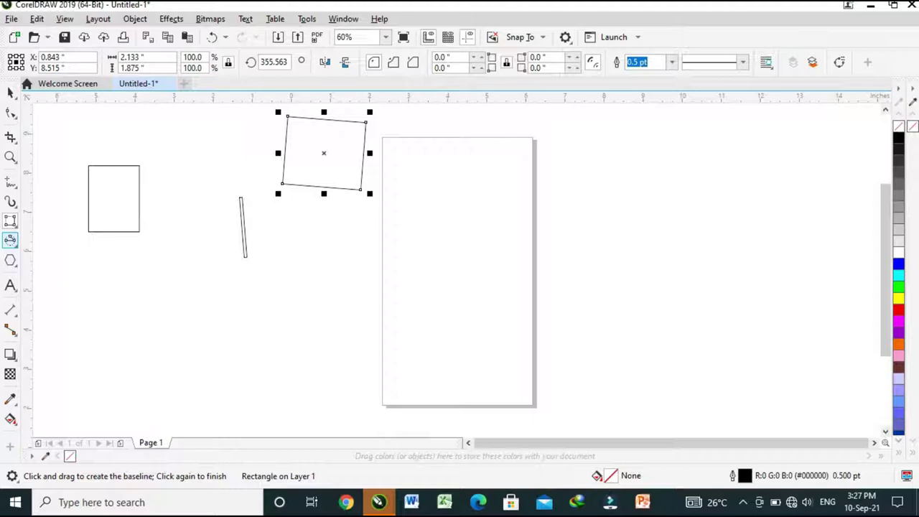
- Draw an ellipse about 2.33 by 1.91 inches below the upright rectangle and a circle about 2.41 inches across beside it
click(11, 242)
click(43, 260)
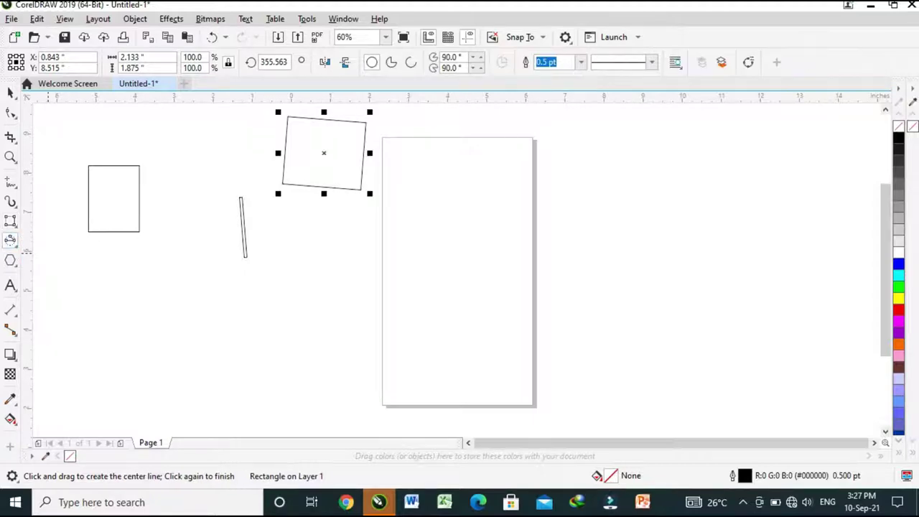
click(10, 240)
click(52, 245)
drag(99, 270, 198, 352)
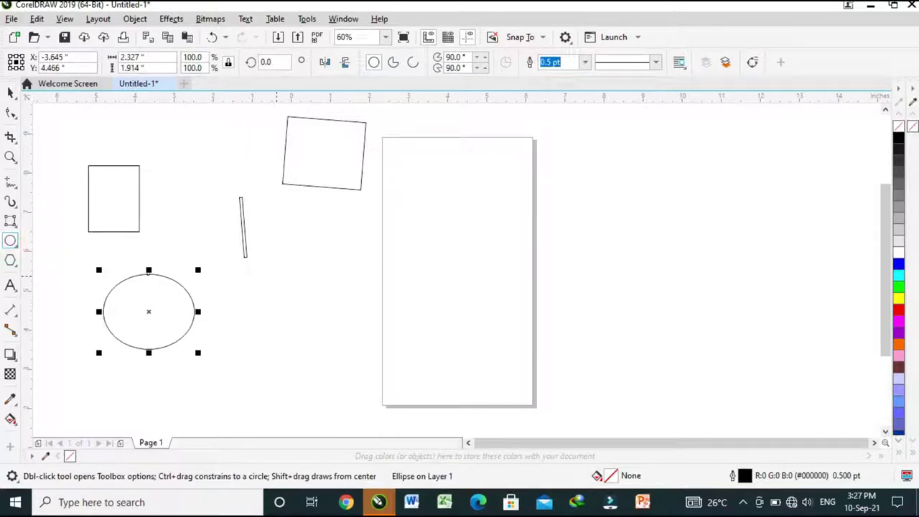
drag(310, 270, 359, 261)
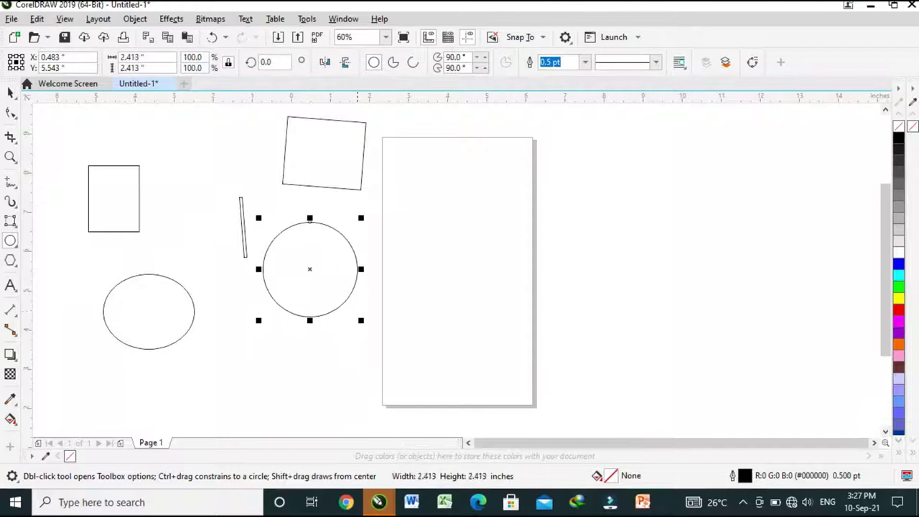
- Draw a tilted ellipse about 1.77 by 1.56 inches on the upper part of the page with the 3-Point Ellipse tool
click(14, 244)
click(64, 260)
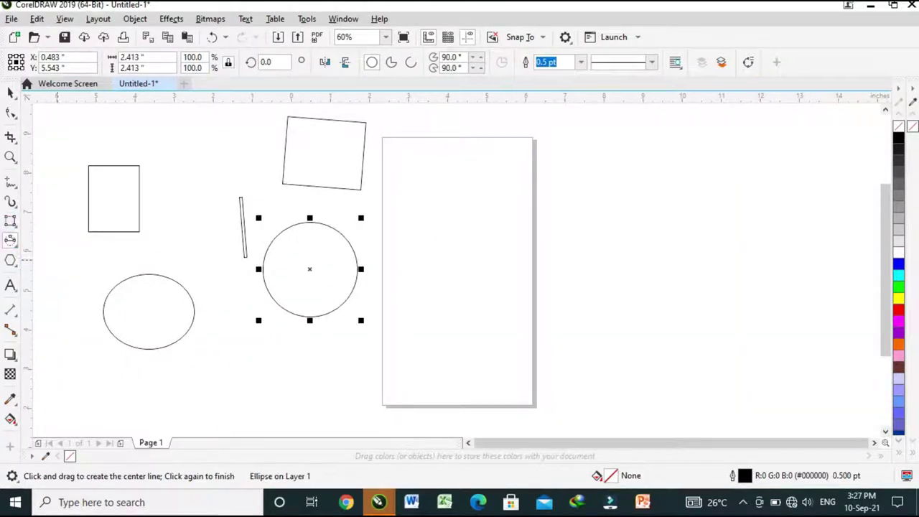
drag(463, 198, 481, 251)
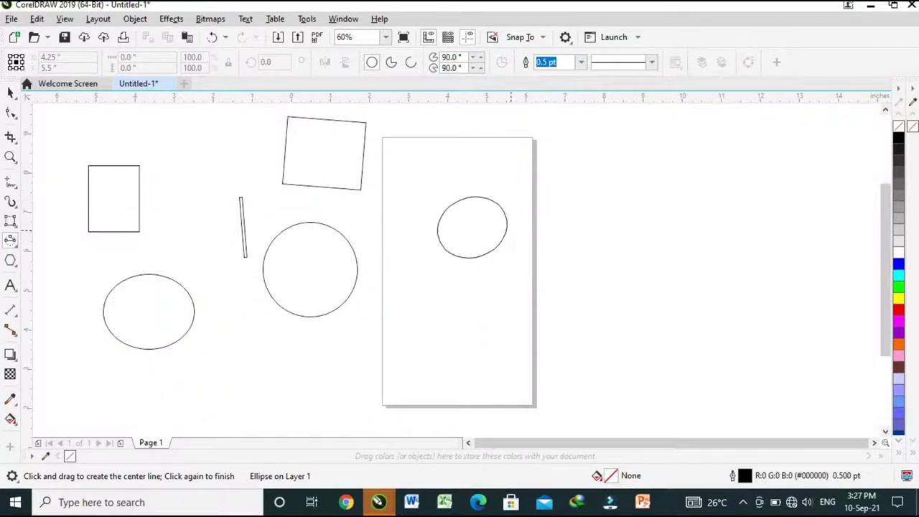
click(505, 214)
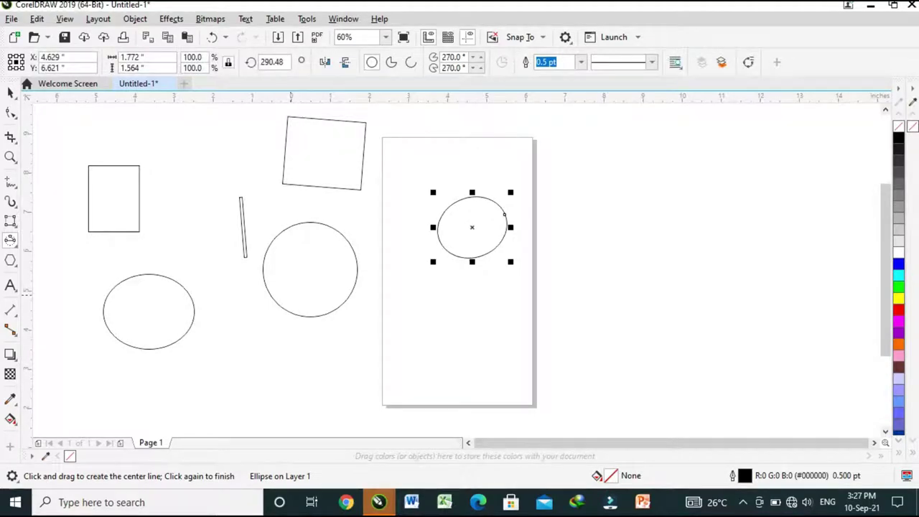
- Draw a five-sided polygon about 3.49 by 3.56 inches to the right of the page
click(10, 261)
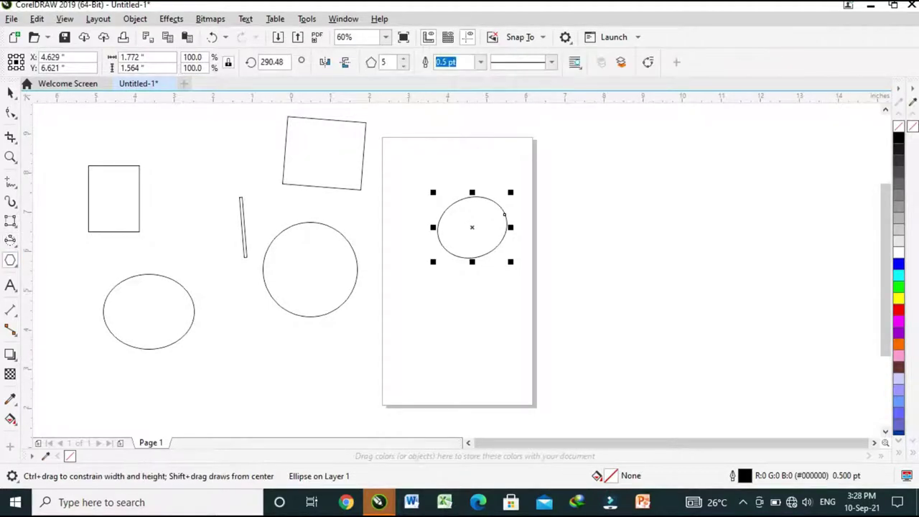
click(56, 265)
drag(545, 180, 690, 327)
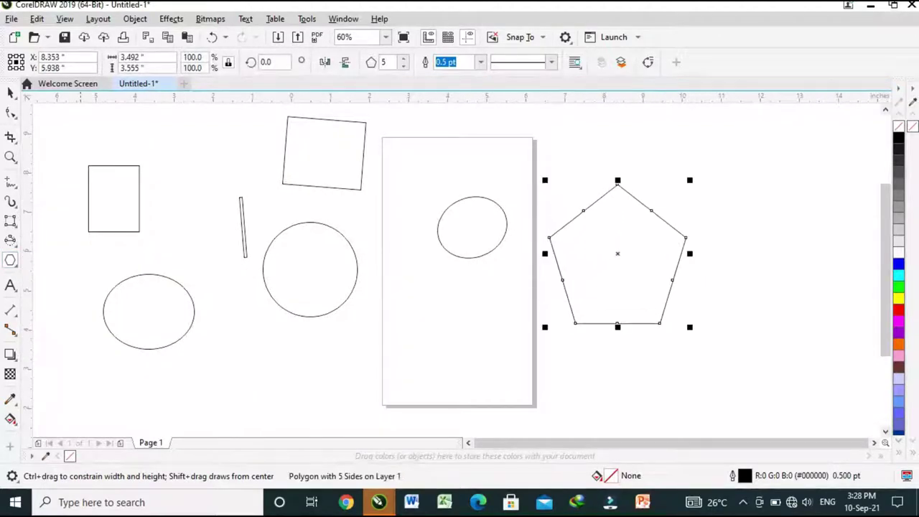
- Reshape the pentagon into a five-pointed star by pulling the midpoint node of one side inward
click(10, 113)
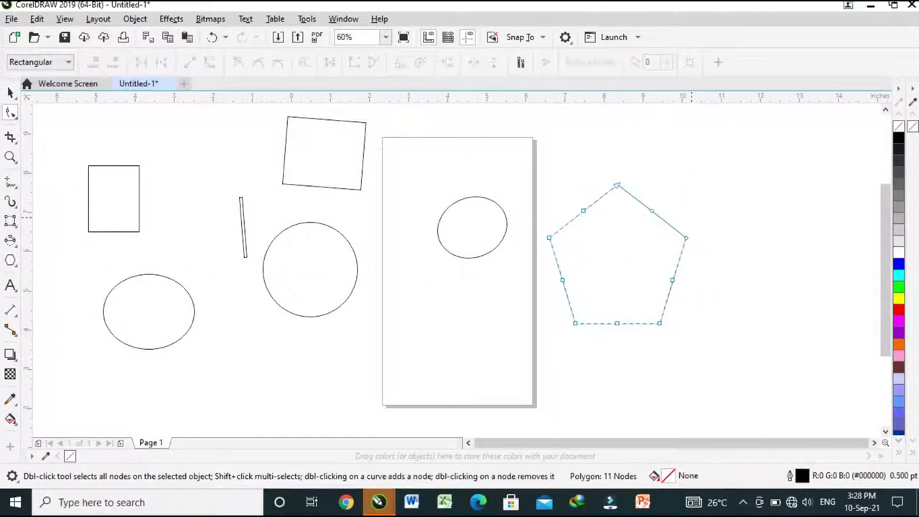
drag(652, 211, 635, 242)
click(739, 280)
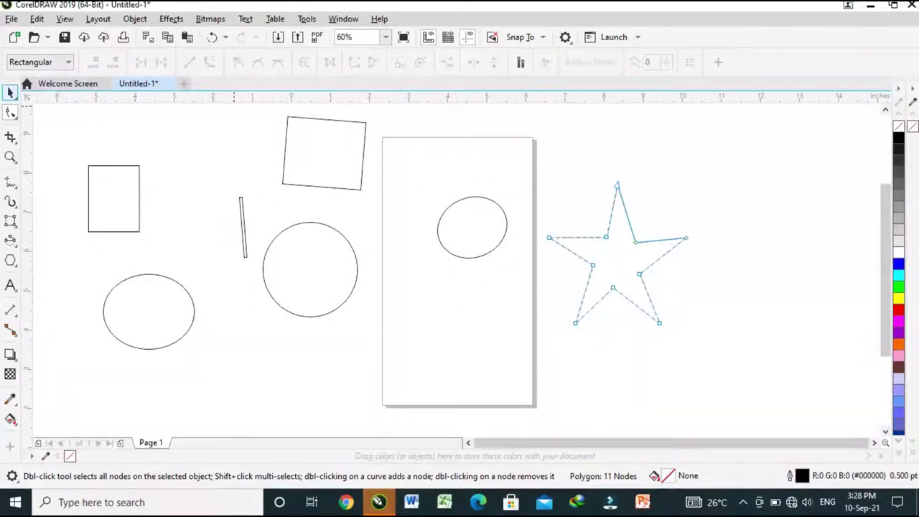
key(space)
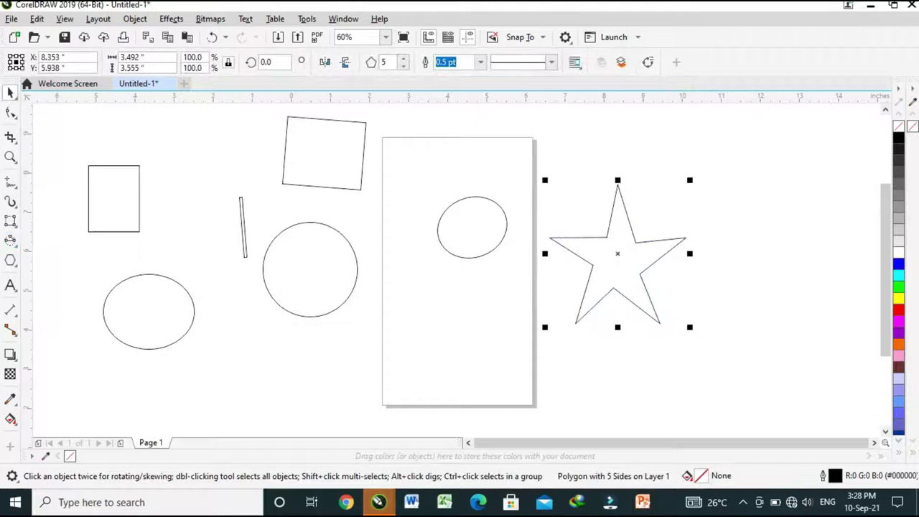
- Draw a five-pointed star about 1.02 by 1.44 inches beside the large ellipse with the Star tool
click(10, 260)
click(40, 279)
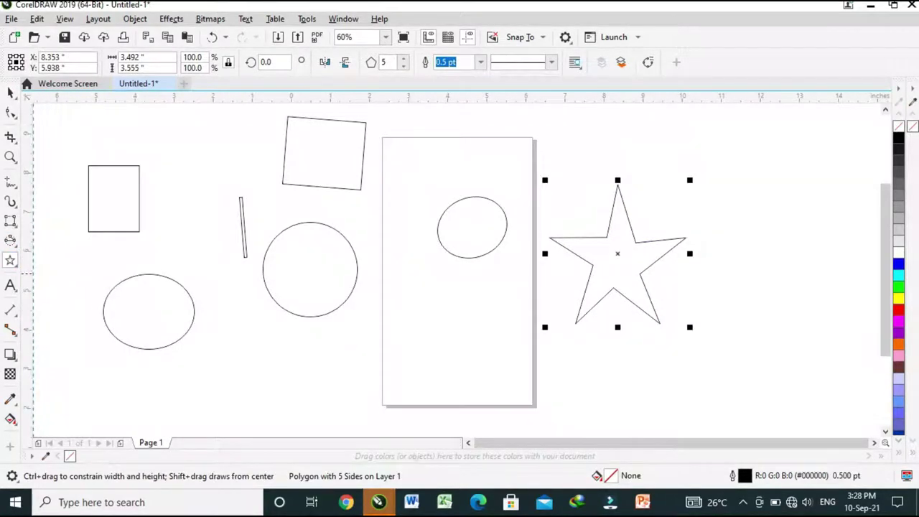
drag(55, 261, 103, 325)
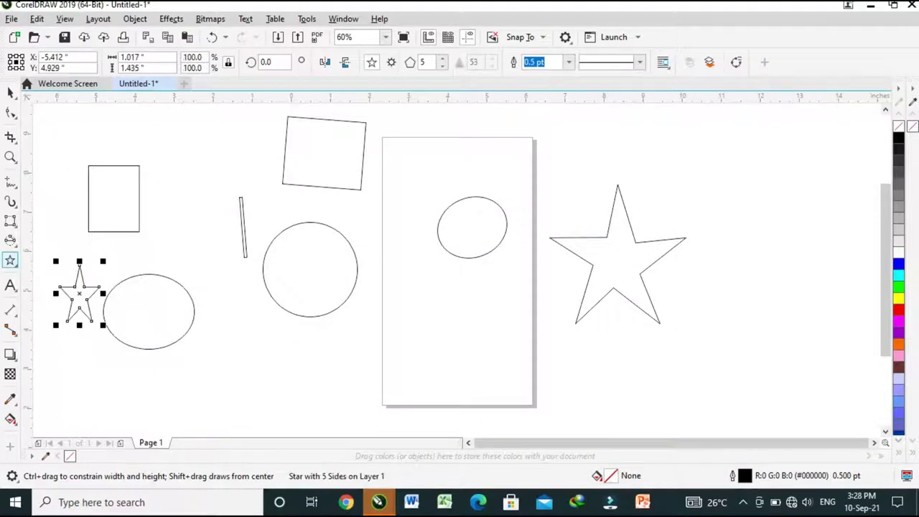
- Draw three spirals with four revolutions each, one on the lower page and two overlapping near the page's lower-left corner
click(10, 260)
click(43, 293)
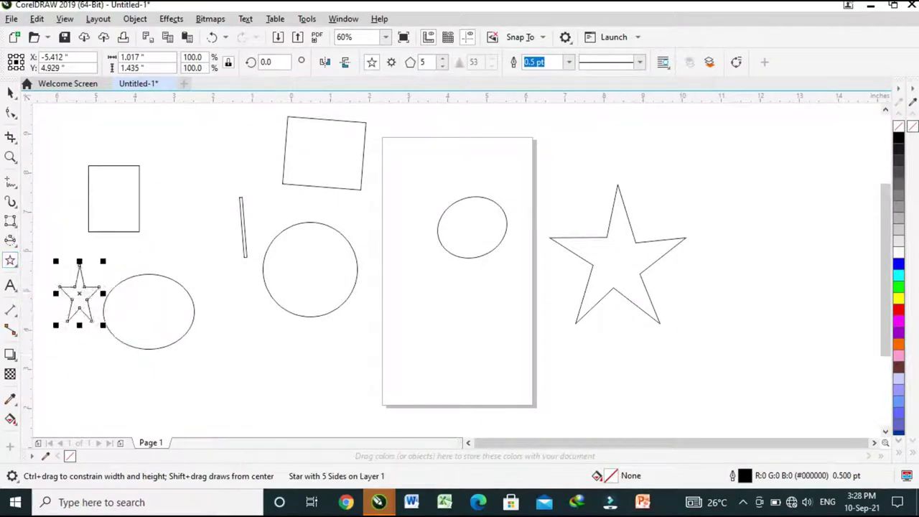
drag(434, 289, 522, 372)
drag(333, 350, 394, 419)
drag(272, 364, 372, 424)
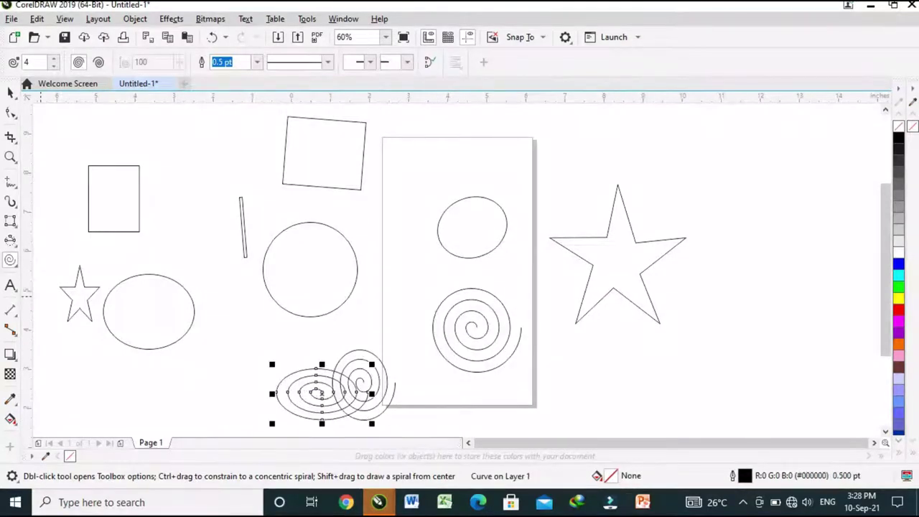
- Draw a parallelogram from the basic common shapes, about 2.02 by 1.59 inches, over the tip of the large star
click(15, 264)
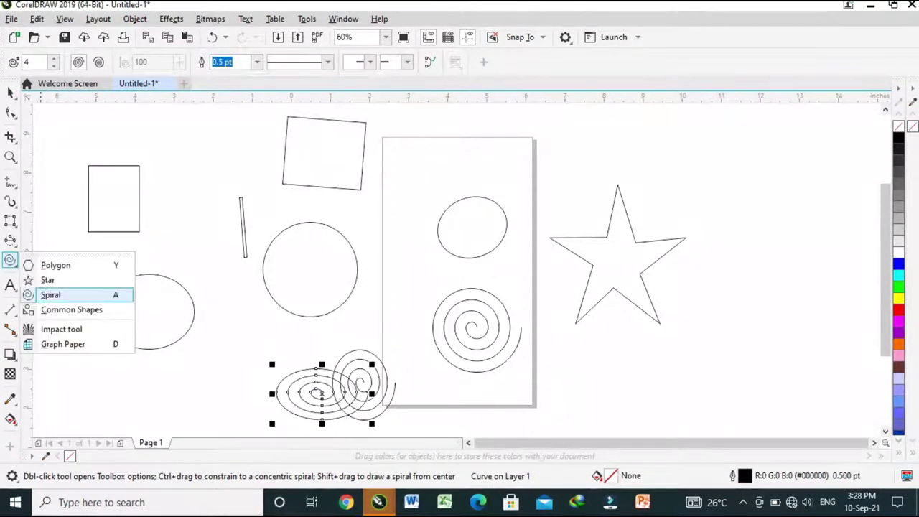
click(57, 310)
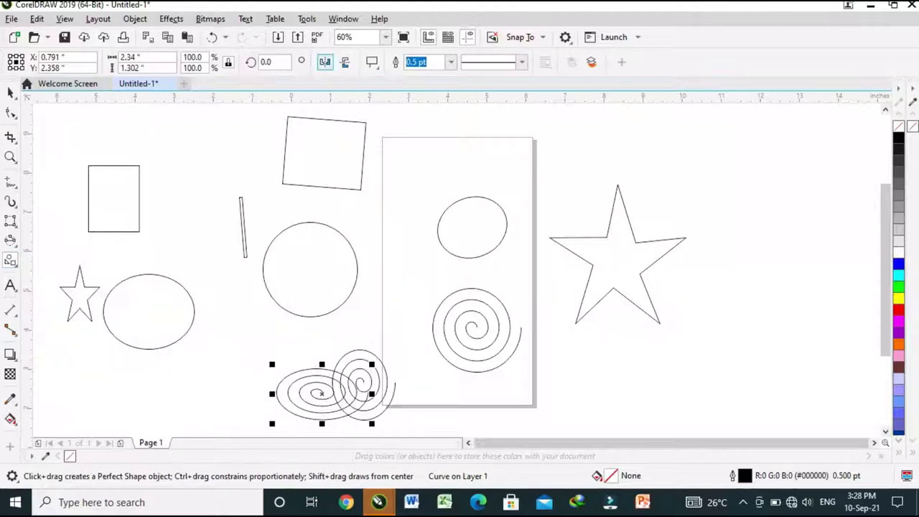
click(371, 62)
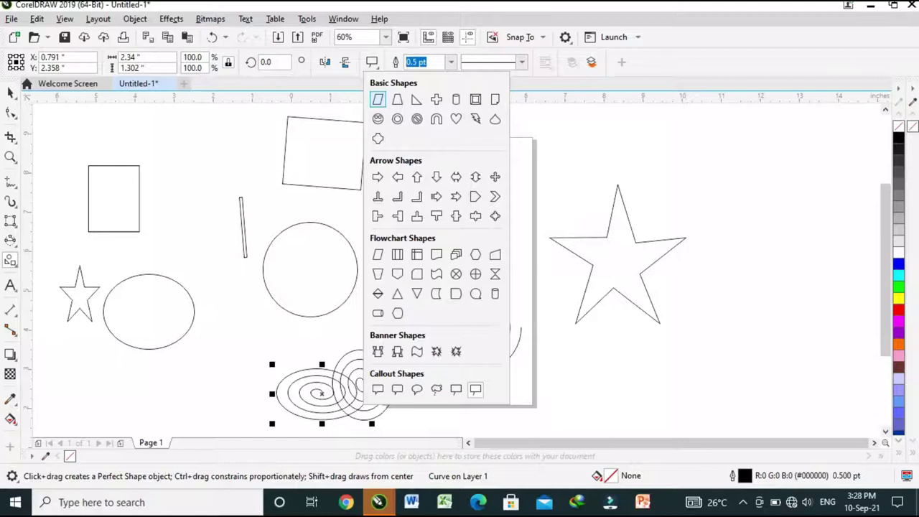
click(378, 99)
drag(552, 149, 640, 219)
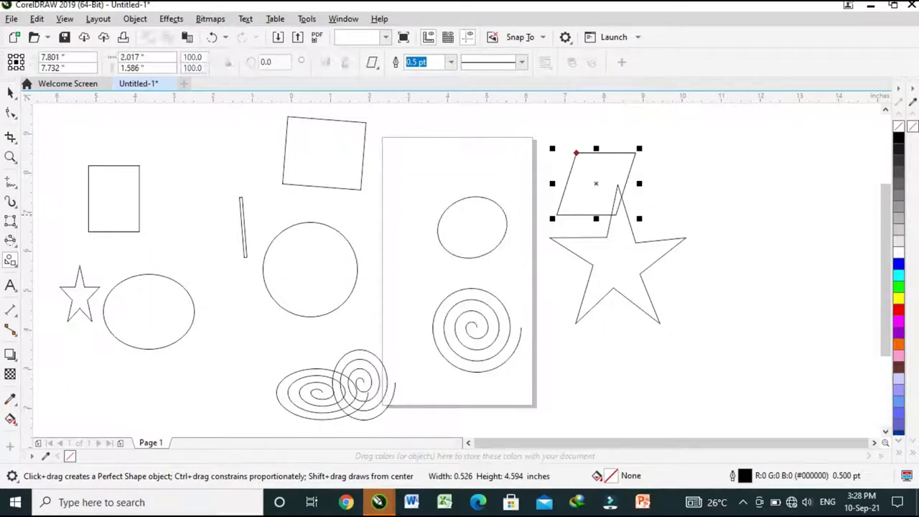
- Increase the parallelogram's slant with its shape handle and move it onto the page's upper-right edge
drag(576, 153, 596, 151)
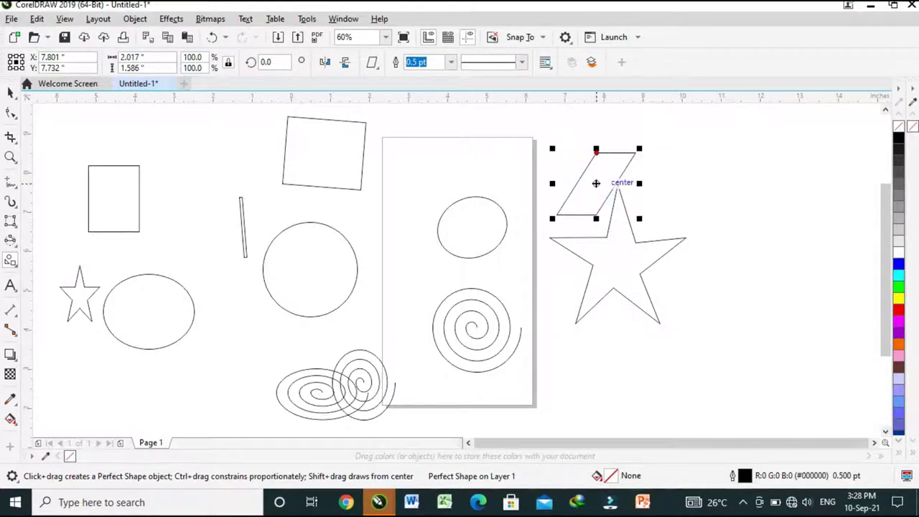
drag(597, 183, 531, 176)
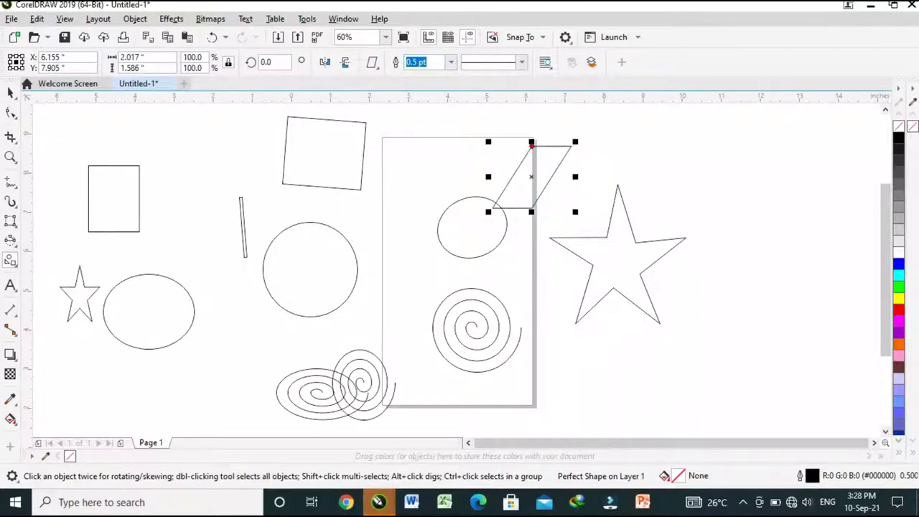
- Draw a basic trapezoid about 1.97 by 2.31 inches beyond the large star and a right triangle about 1.38 by 1.28 inches below it
click(372, 61)
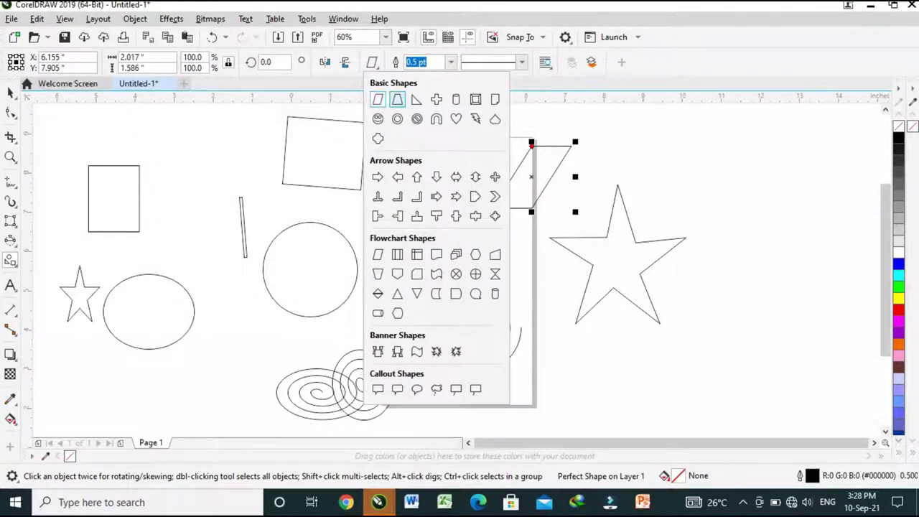
click(397, 99)
drag(722, 141, 808, 239)
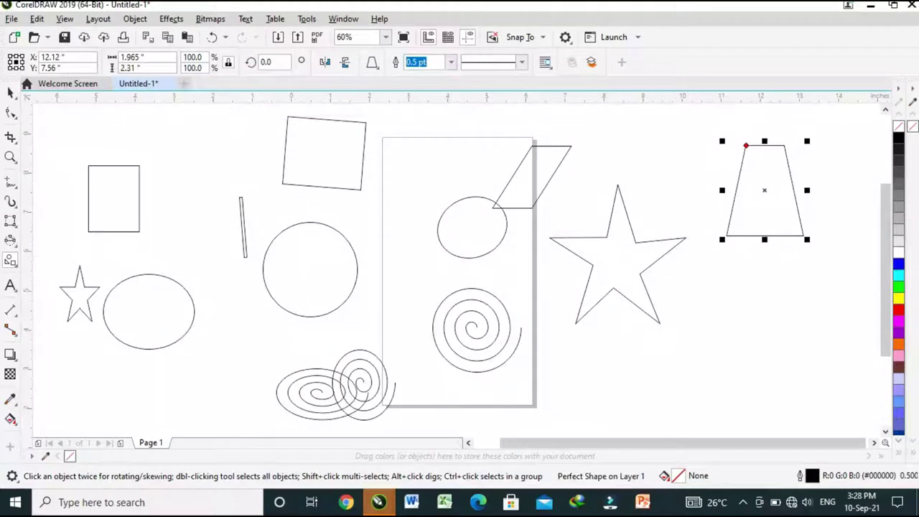
click(372, 62)
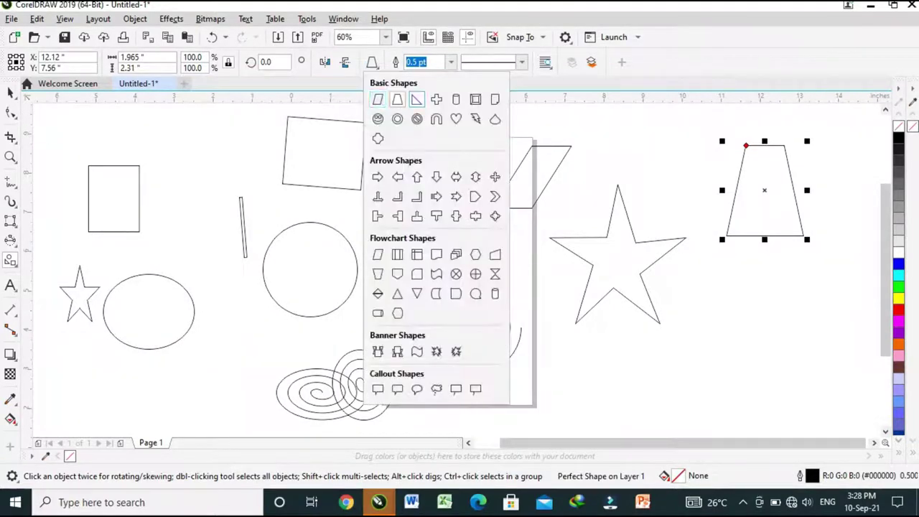
click(417, 99)
drag(711, 268, 772, 324)
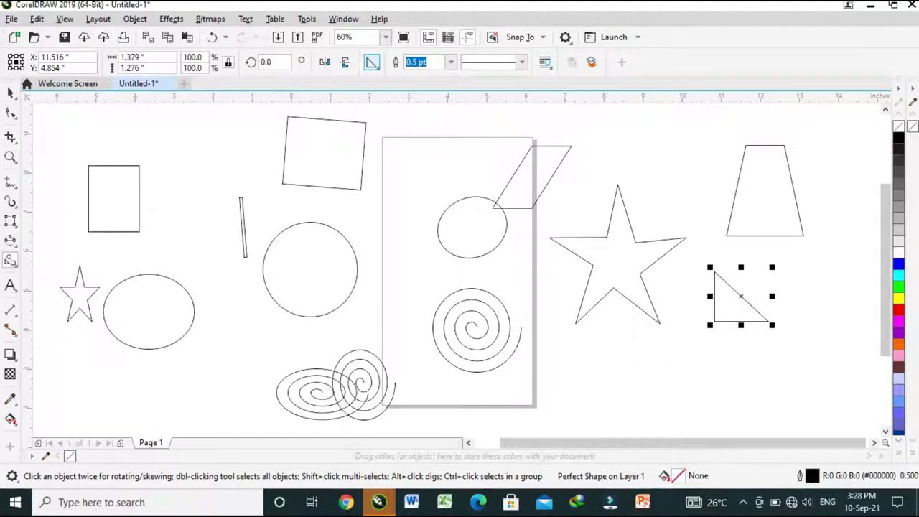
- Draw a three-way arrow across the page's left edge, reshape it with its handle, and clear the stray sliver above the page
click(372, 62)
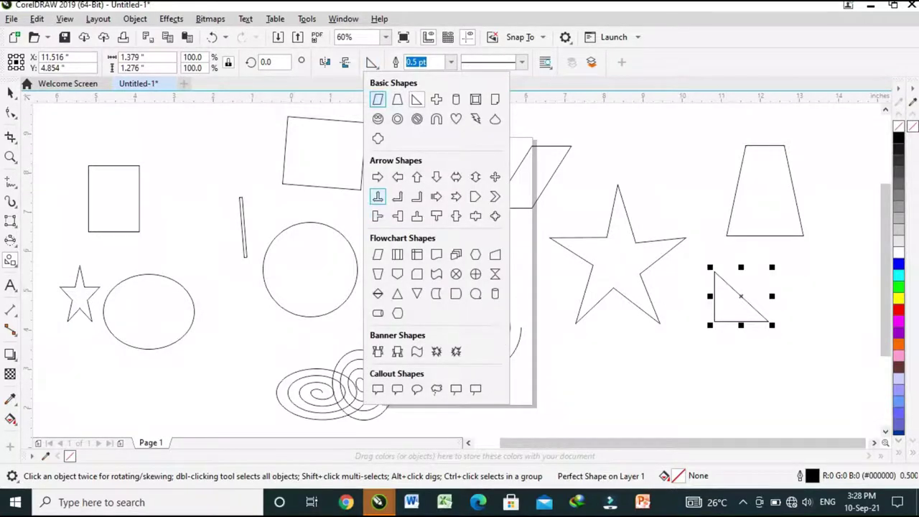
click(378, 196)
drag(402, 245, 431, 270)
mouse_move(386, 225)
mouse_down()
mouse_move(394, 237)
mouse_move(374, 213)
mouse_up()
mouse_move(432, 179)
mouse_down()
mouse_move(411, 164)
mouse_move(433, 177)
mouse_up()
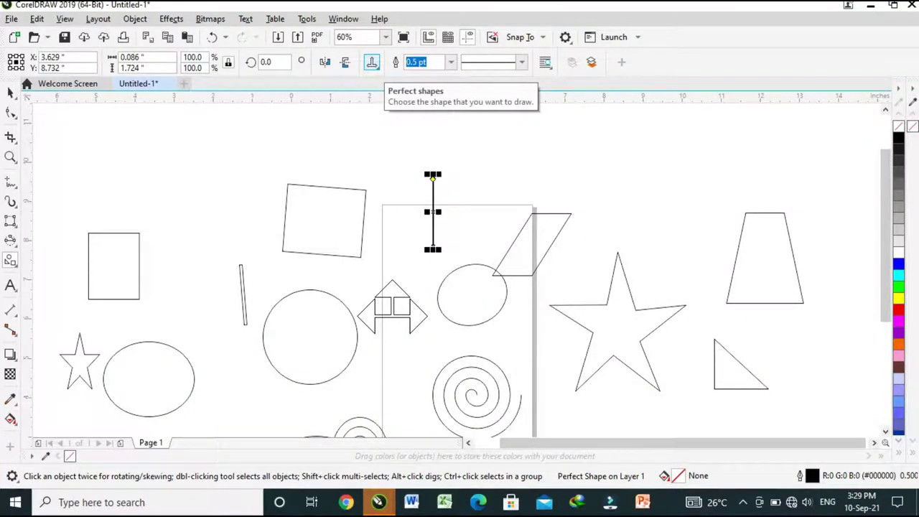
key(Escape)
- Draw a wavy banner about 4.05 by 0.83 inches above the page and an inverted triangle about 4.28 by 1.79 inches above the trapezoid
click(371, 62)
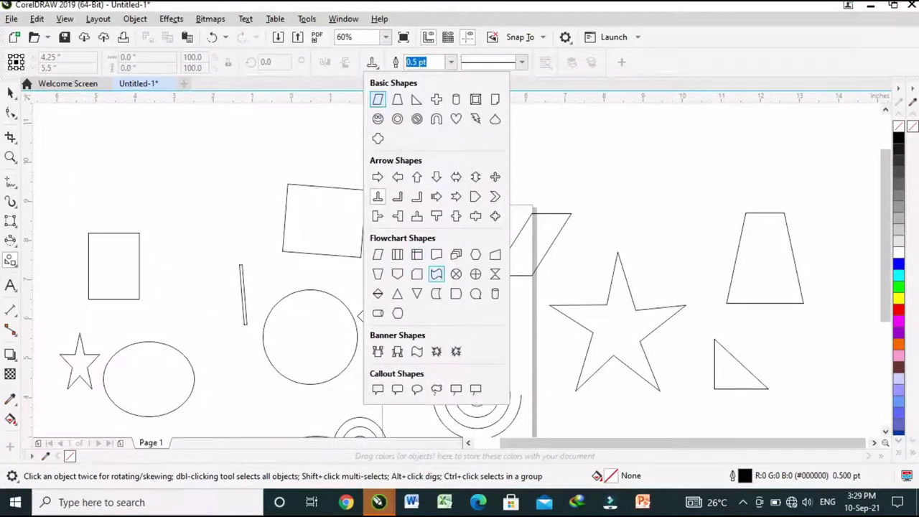
click(417, 352)
drag(579, 161, 429, 196)
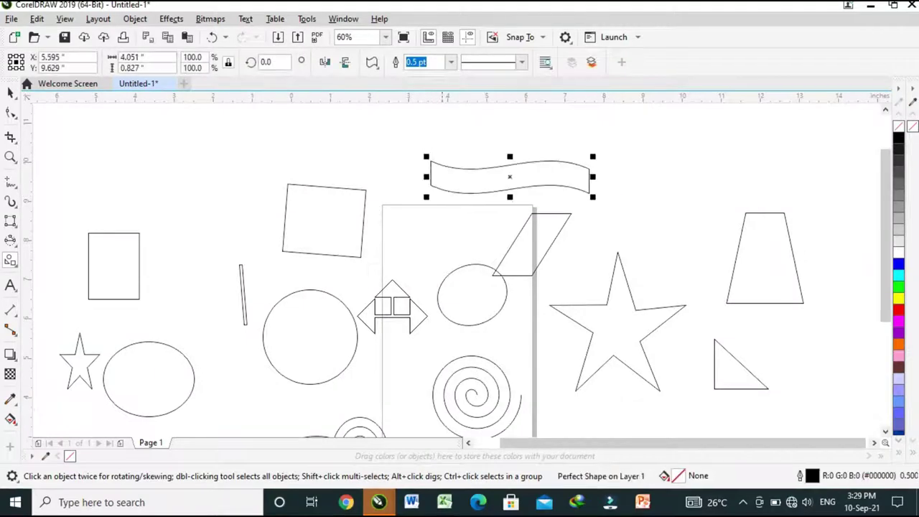
click(371, 62)
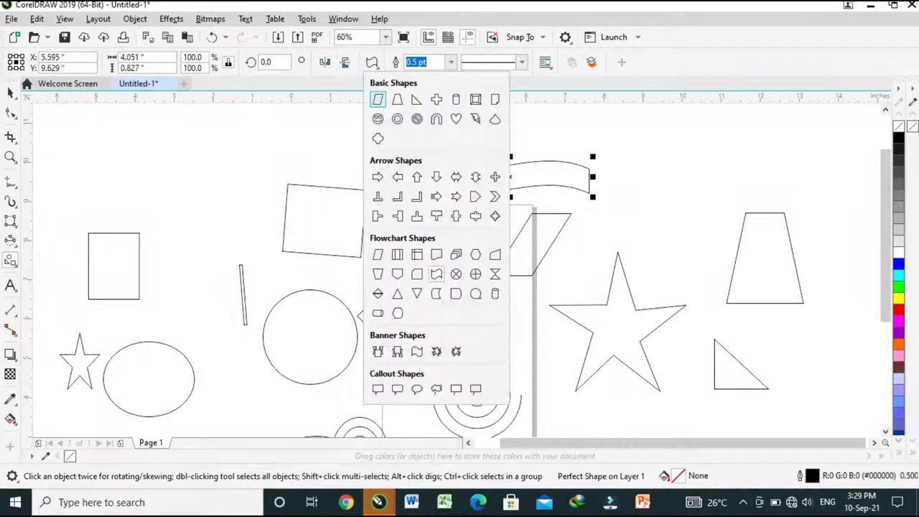
click(416, 293)
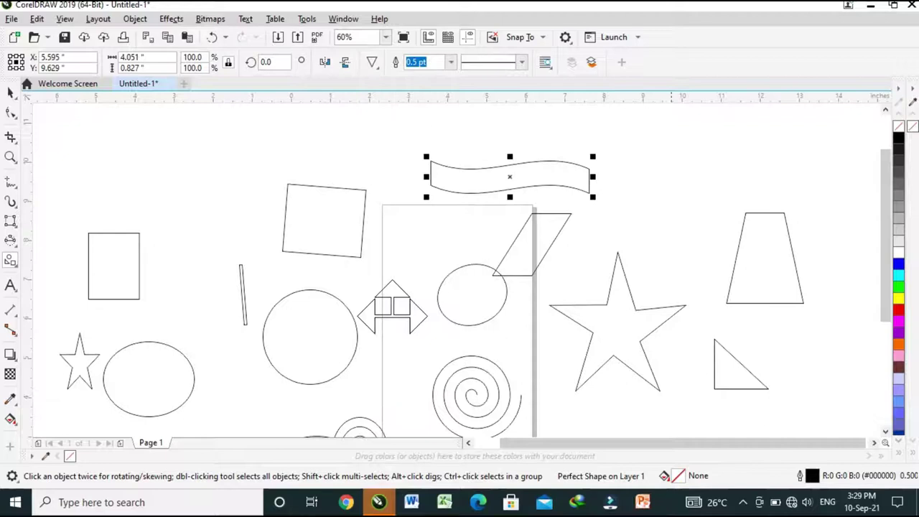
drag(668, 128, 842, 206)
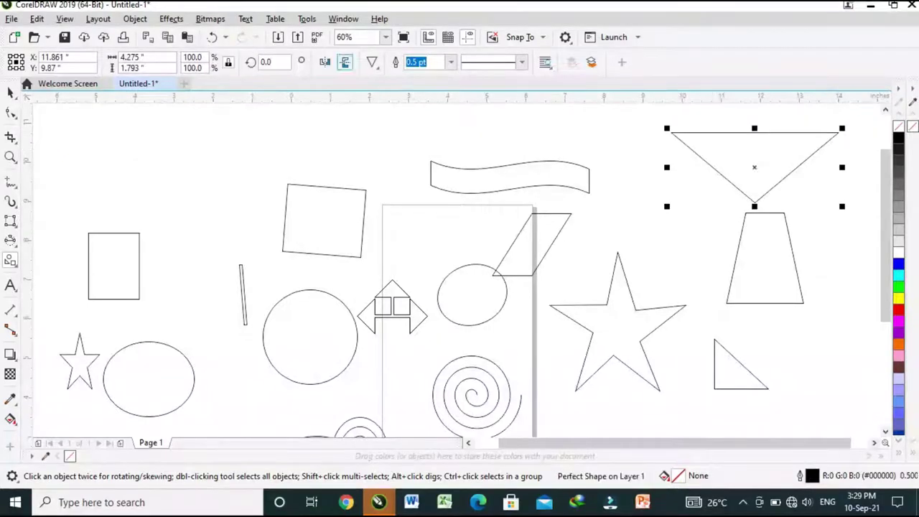
- Draw a down-arrow box about 2.59 by 1.55 inches above the upright rectangle and a rounded callout about 1.21 by 0.86 inches beside the page's spiral
click(371, 63)
click(437, 216)
drag(156, 146, 265, 214)
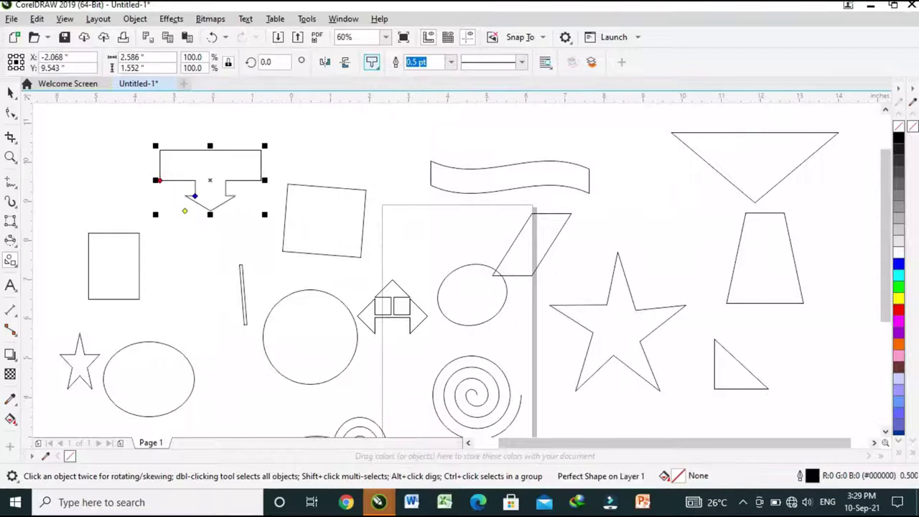
click(371, 62)
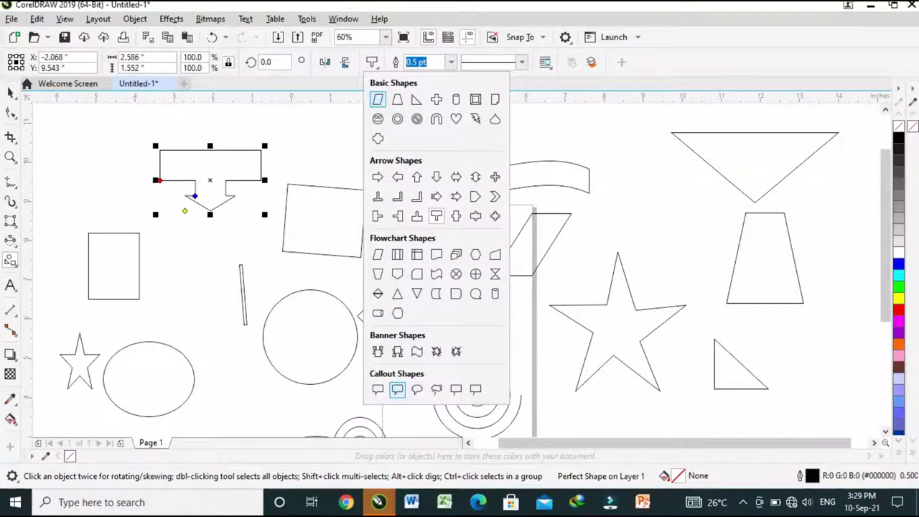
click(397, 389)
drag(494, 347, 550, 388)
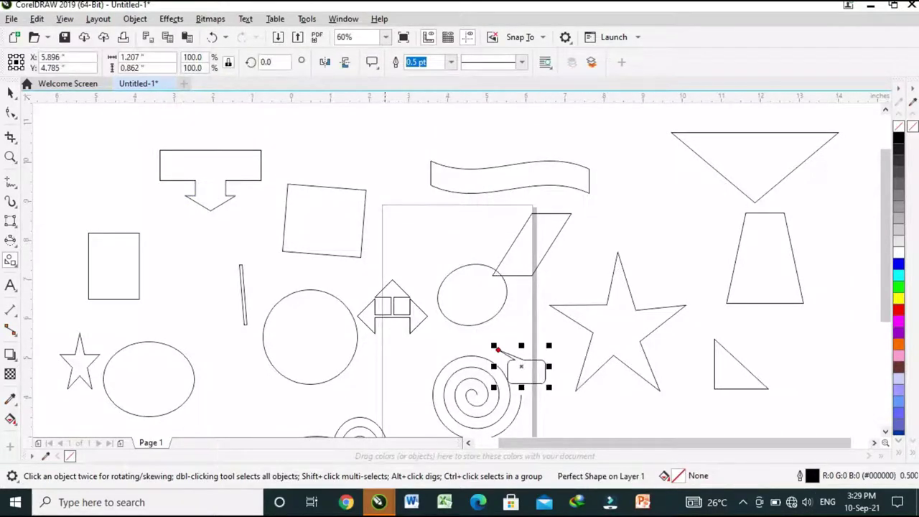
- Draw a folded ribbon banner above the tilted square, adjust its folds with the shape handle, and deselect it
click(372, 62)
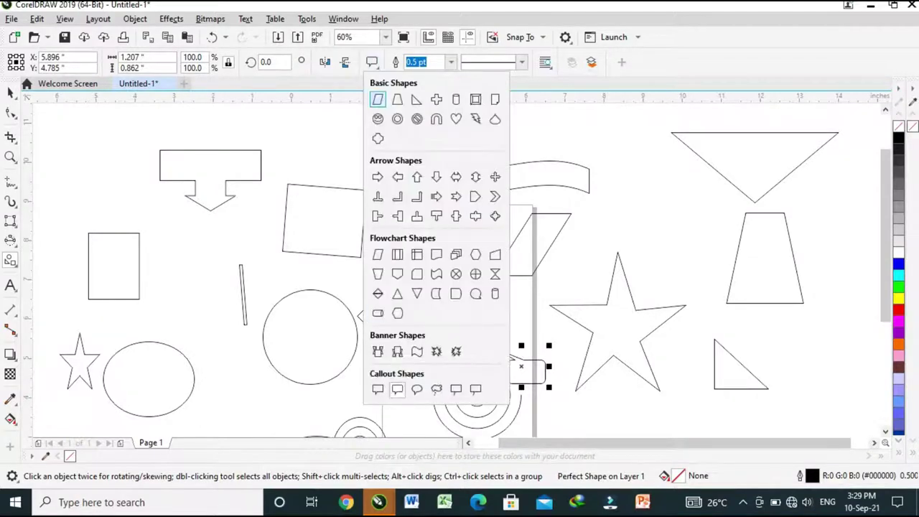
click(397, 352)
drag(328, 129, 412, 166)
drag(348, 131, 327, 148)
click(310, 138)
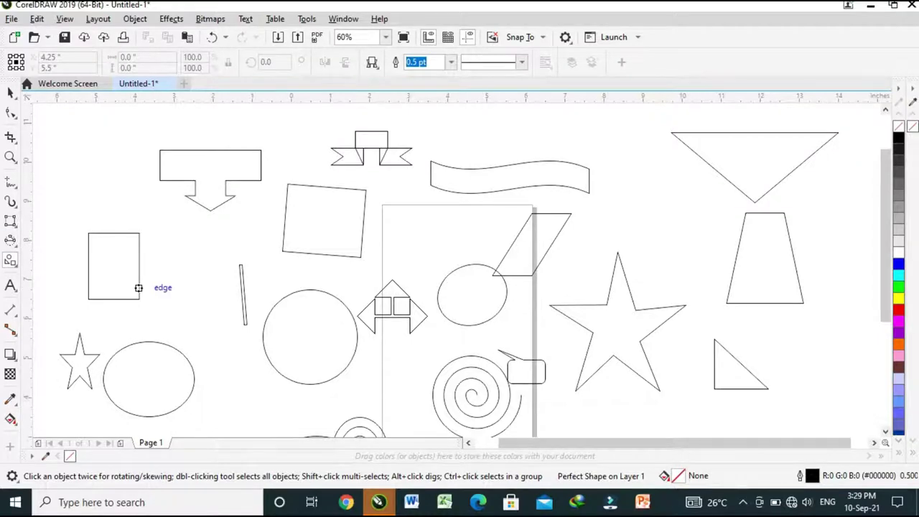
- Draw a rectangular line callout about 1.88 by 1.05 inches beside the inverted triangle
click(371, 62)
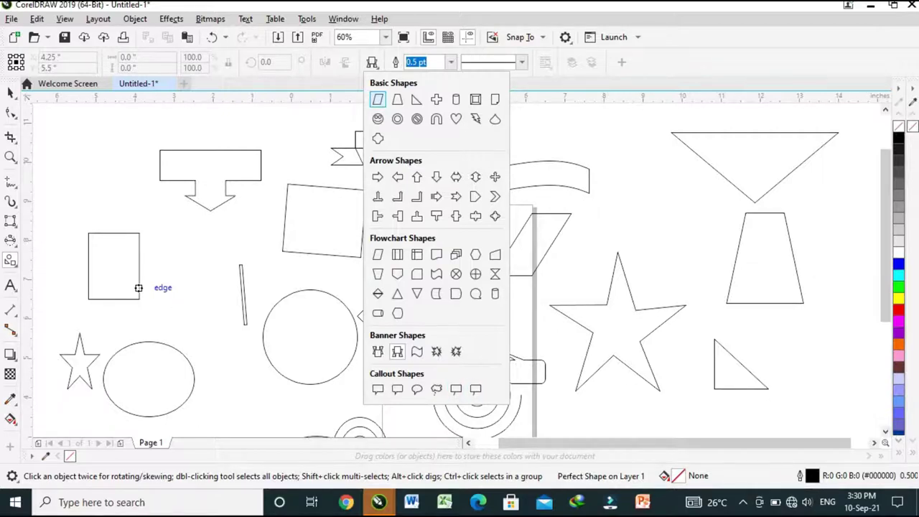
click(476, 388)
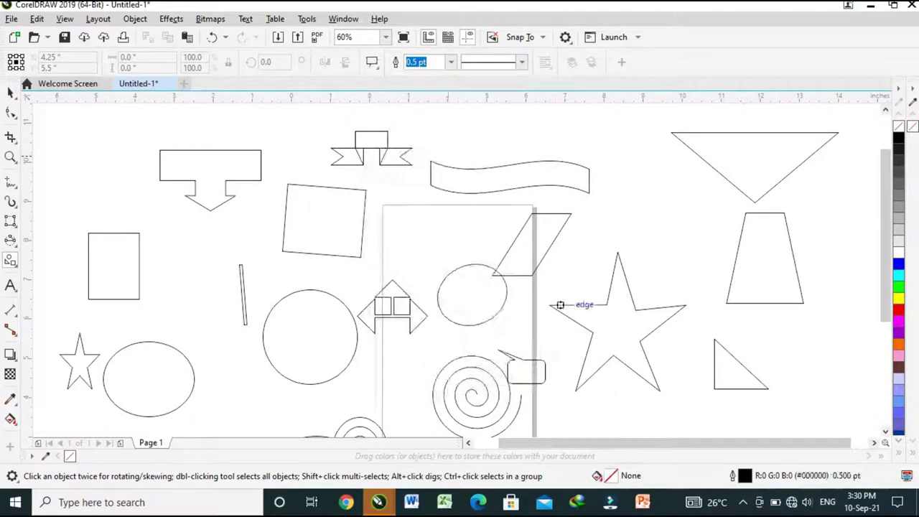
drag(637, 156, 709, 199)
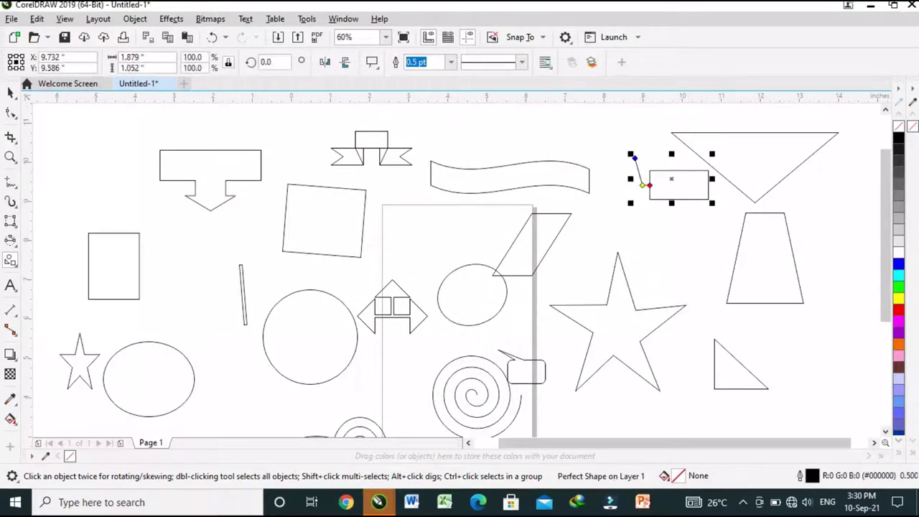
- Draw a round callout about 1.97 by 1.57 inches overlapping the large circle and pull its pointer down level with the callout's base
click(373, 61)
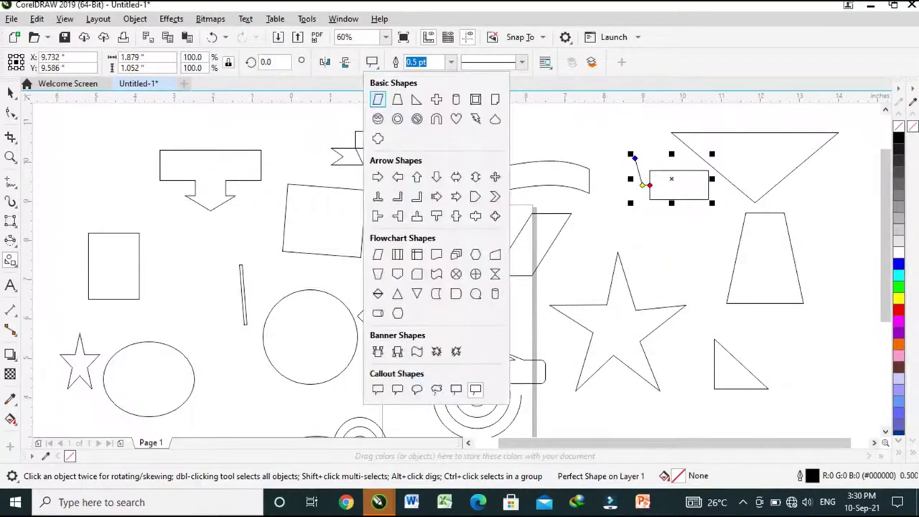
click(417, 389)
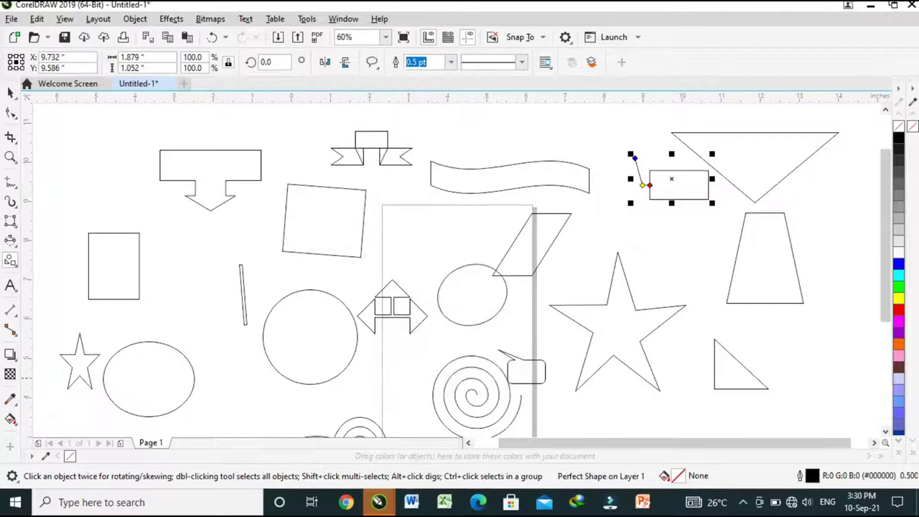
mouse_move(211, 380)
mouse_down()
mouse_move(287, 377)
mouse_move(286, 415)
mouse_up()
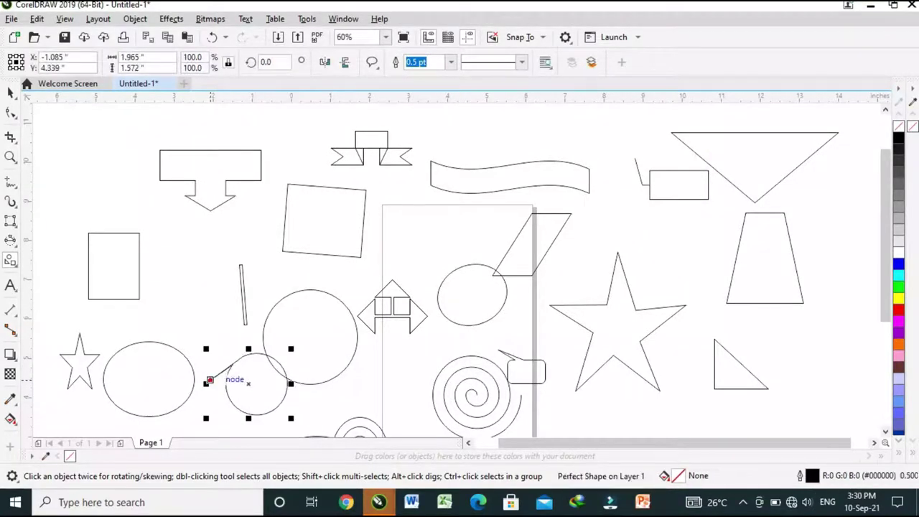
drag(210, 381, 216, 414)
click(272, 165)
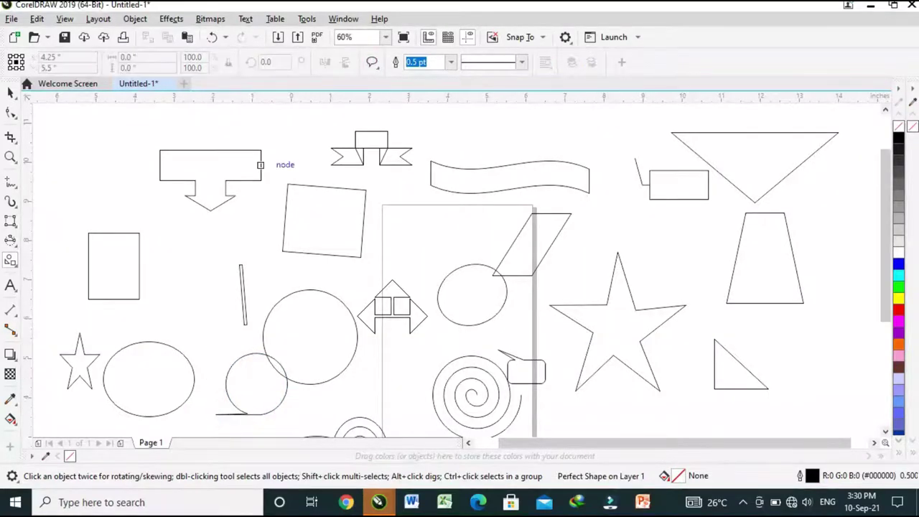
- Draw a small wavy banner about 2.28 by 0.55 inches between the line callout and the large star, and deselect it
click(372, 62)
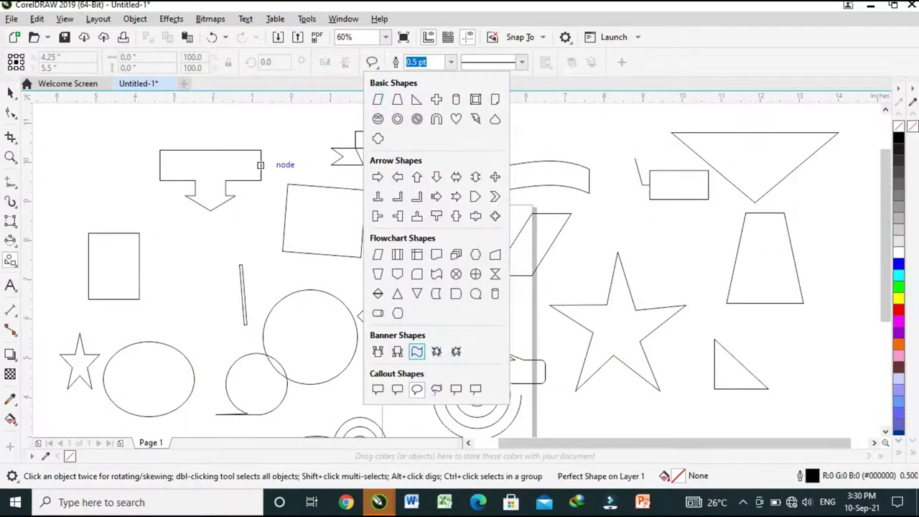
click(417, 351)
drag(614, 220, 705, 240)
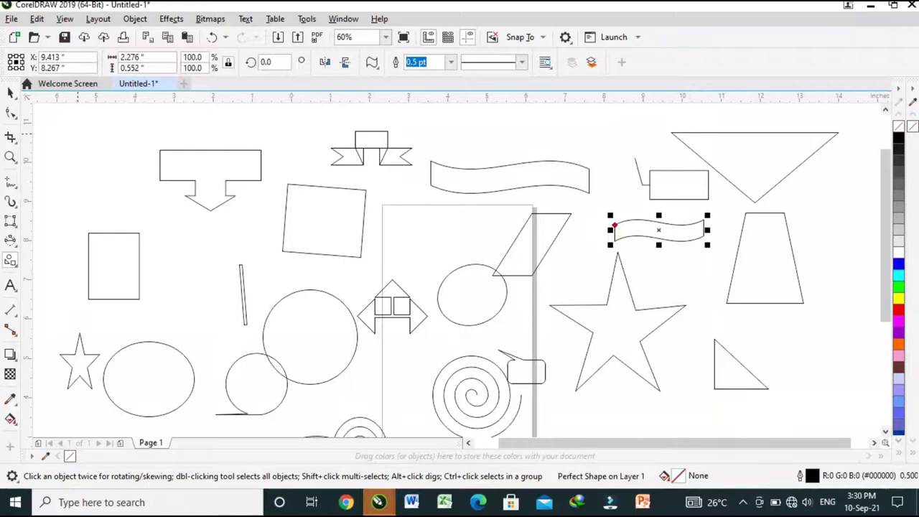
click(78, 134)
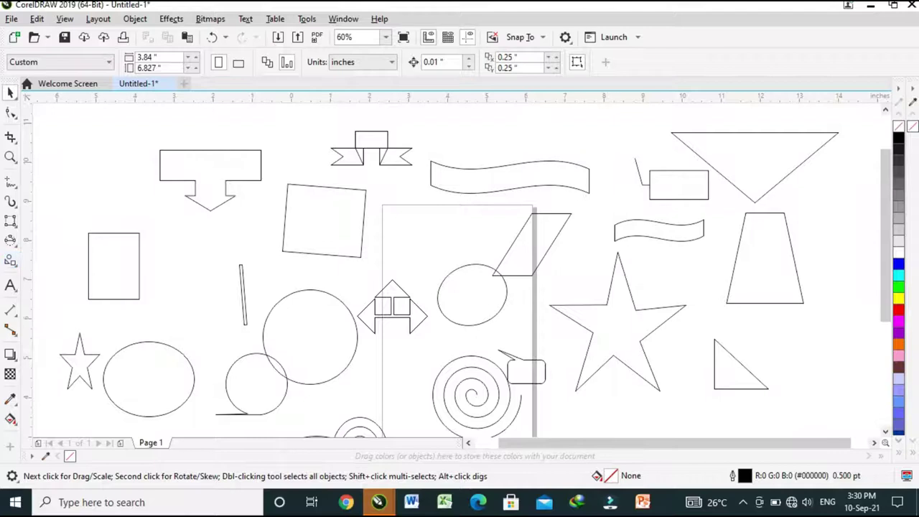
- Draw a radial burst with the Impact tool, resize it, and centre it on the upright rectangle
click(10, 260)
click(13, 263)
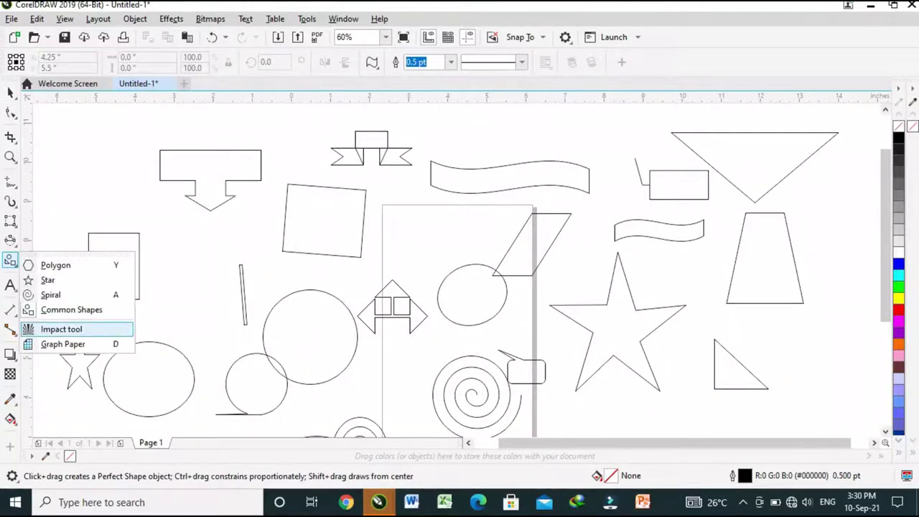
click(61, 329)
drag(111, 206, 157, 273)
drag(111, 205, 266, 256)
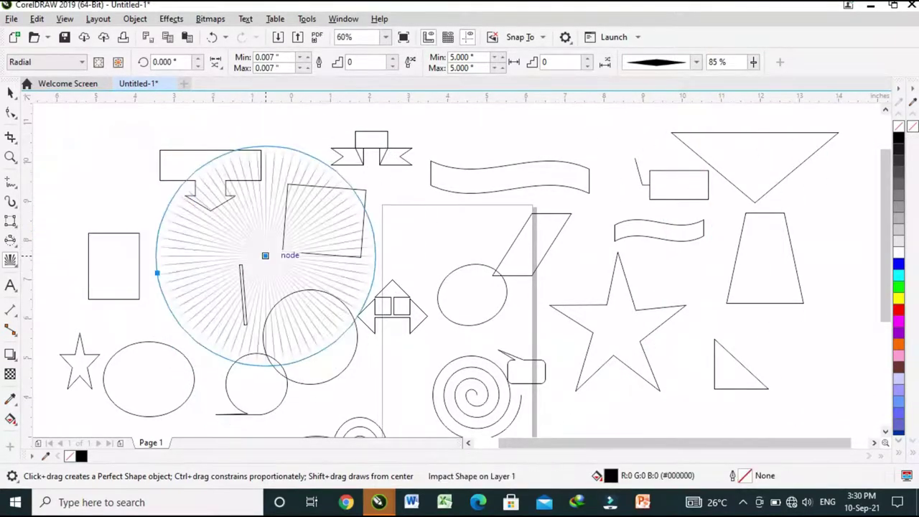
drag(157, 273, 244, 262)
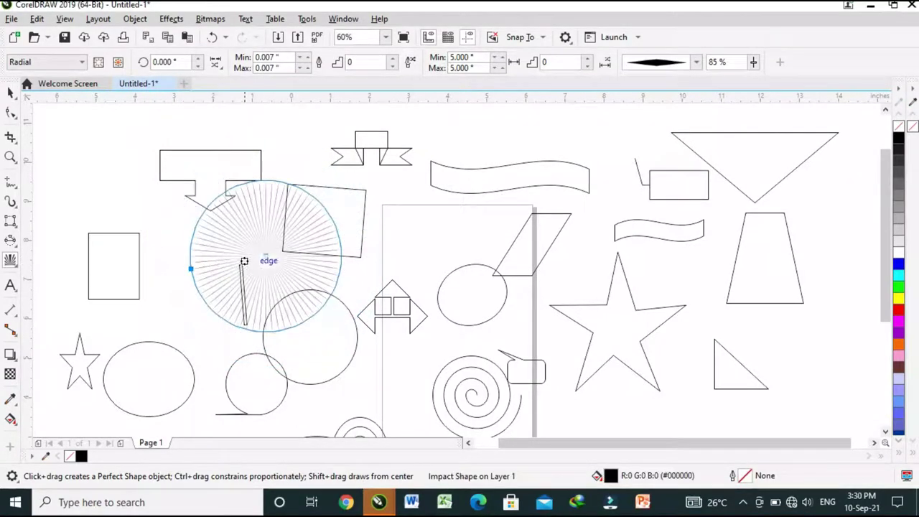
drag(164, 255, 112, 257)
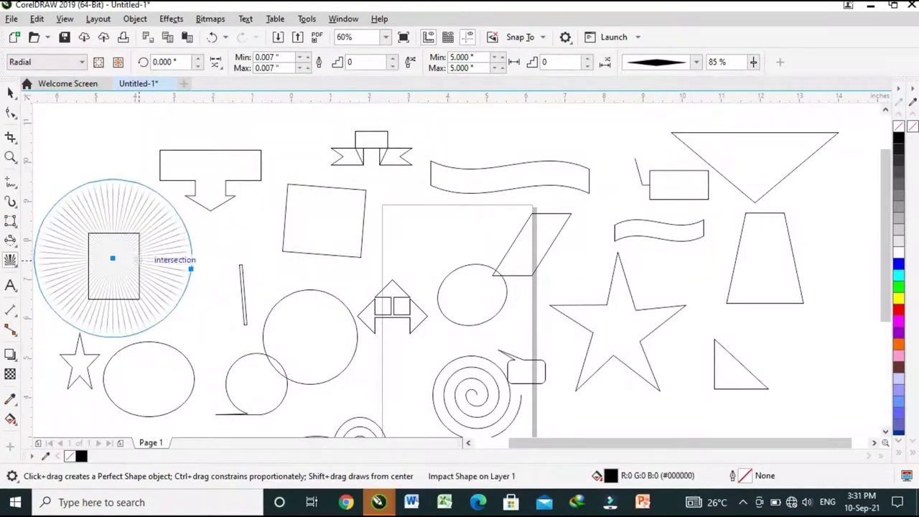
click(240, 265)
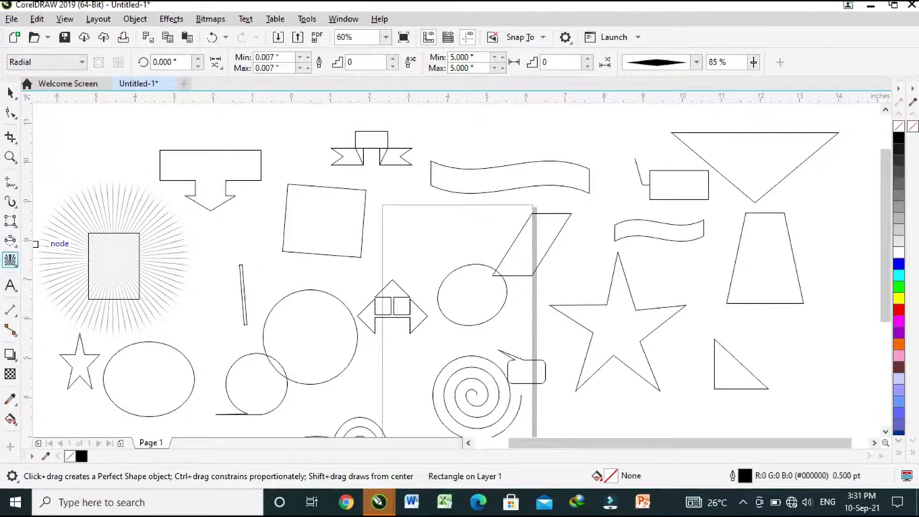
- Draw a graph paper grid with 4 columns and 3 rows and move it above the radial burst
click(10, 260)
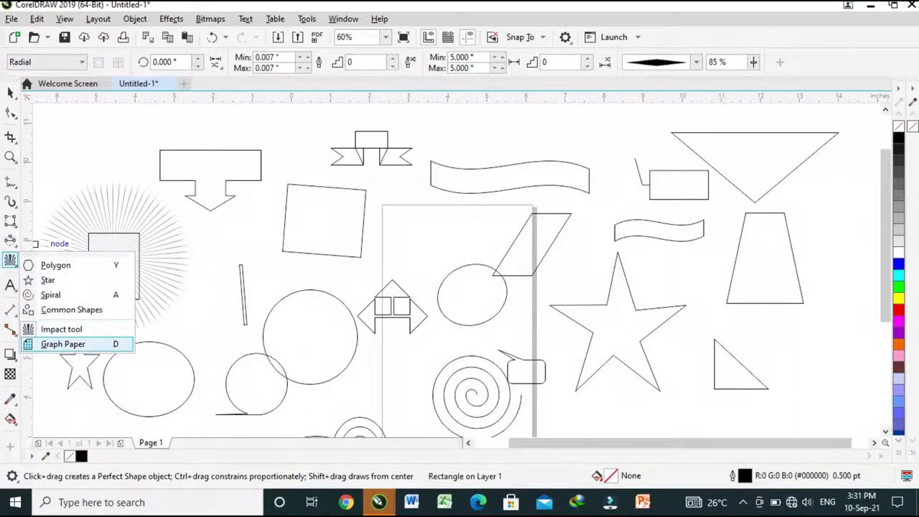
click(63, 344)
drag(518, 120, 723, 273)
drag(621, 198, 546, 119)
drag(545, 167, 70, 198)
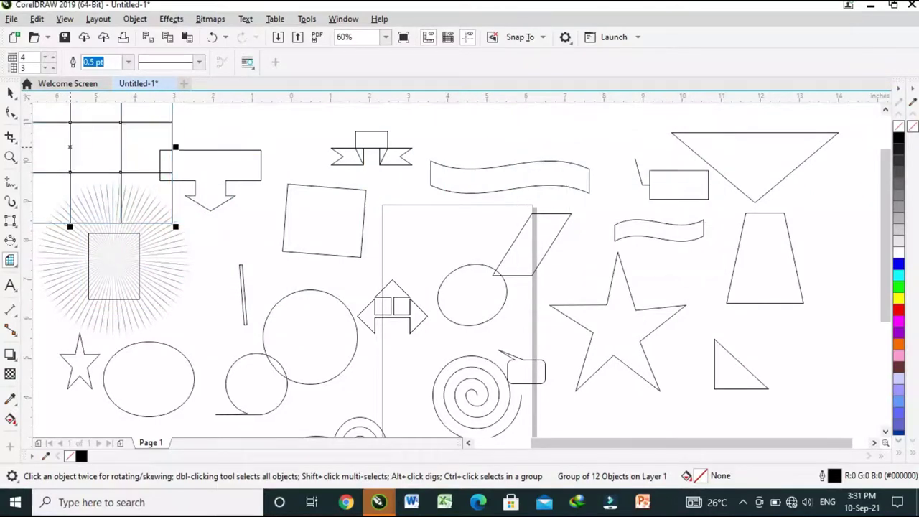
- Draw a second, smaller 4-by-3 graph paper grid and move it to the empty area beside the small star
scroll(633, 250, down, 1)
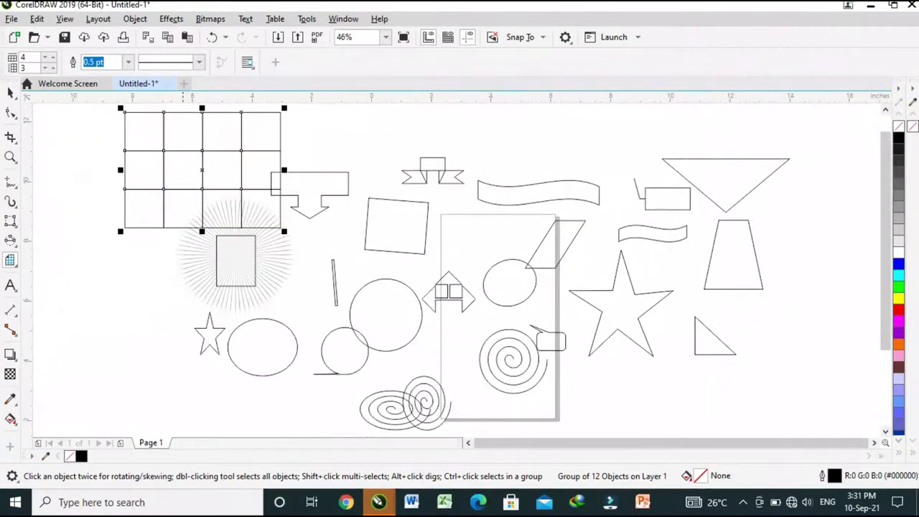
mouse_move(203, 171)
mouse_down()
mouse_move(125, 190)
mouse_move(122, 262)
mouse_move(111, 270)
mouse_up()
drag(155, 214, 97, 338)
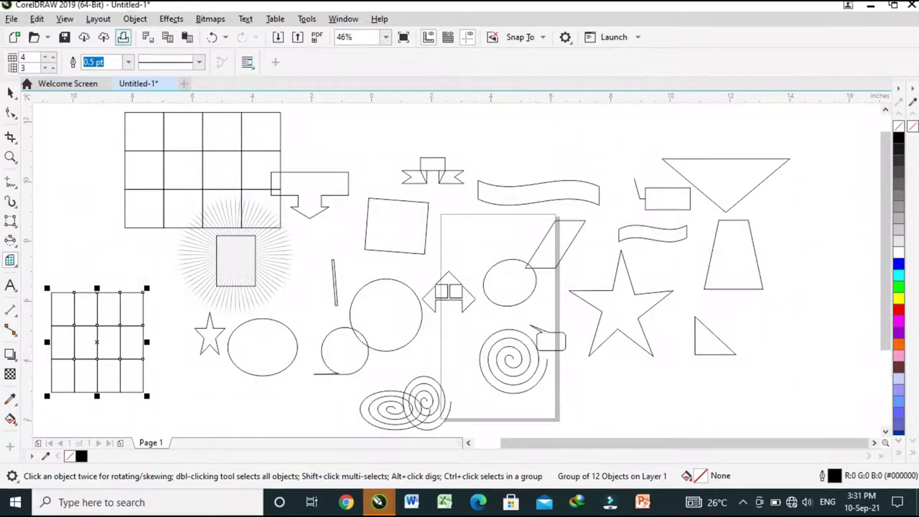
- Set the outline width of the selected smaller 4-by-3 grid to 12 pt
click(128, 61)
click(86, 184)
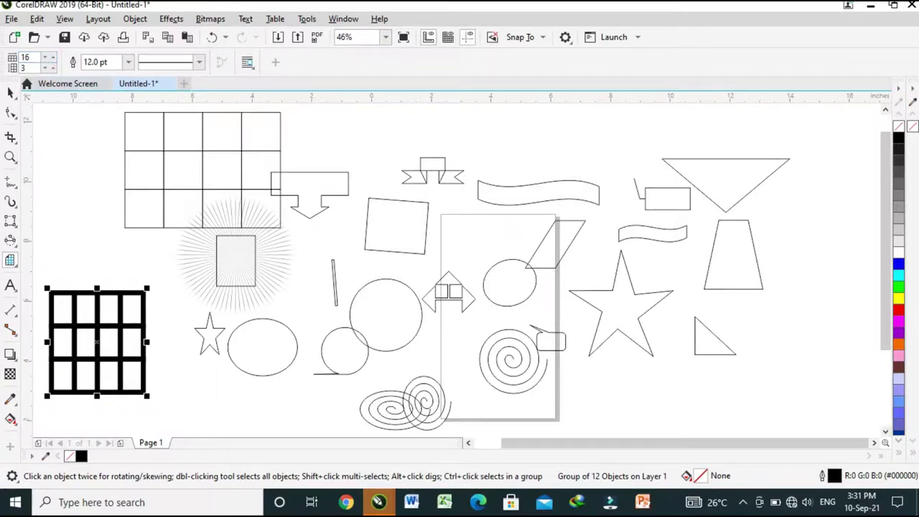
- Set the graph paper size to 16 columns and 21 rows, and enlarge the thick-outlined grid toward the radial burst
click(53, 68)
click(54, 68)
click(53, 68)
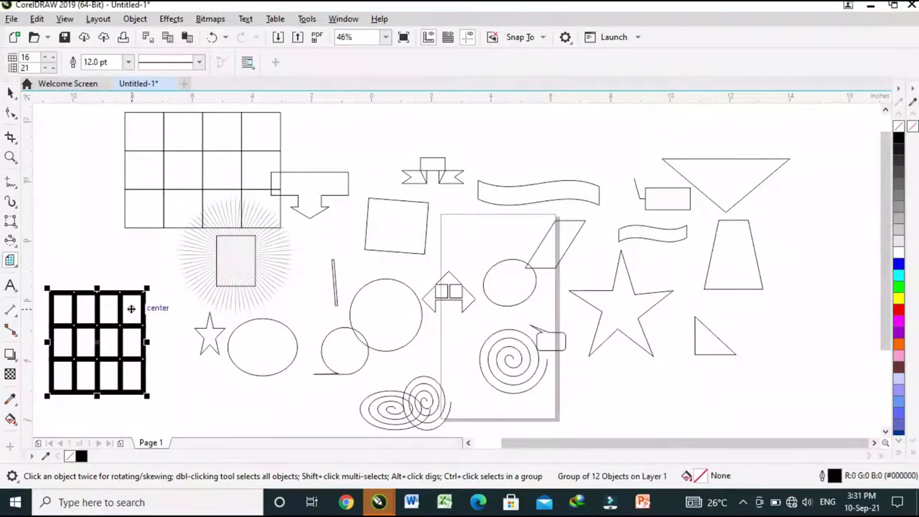
drag(143, 292, 185, 248)
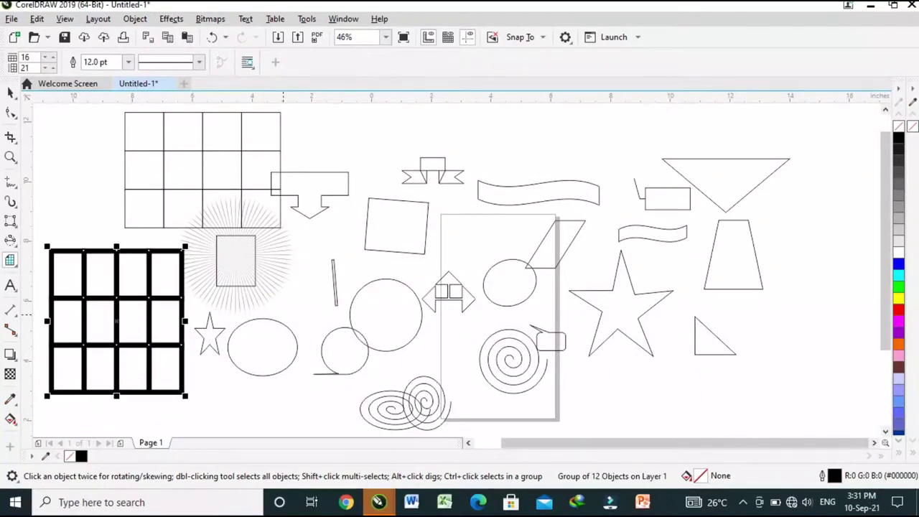
- Draw a 16-by-21 graph paper grid, move it above the large wavy banner, and draw a smaller 11-by-21 grid to its left
drag(666, 130, 776, 211)
drag(720, 165, 577, 147)
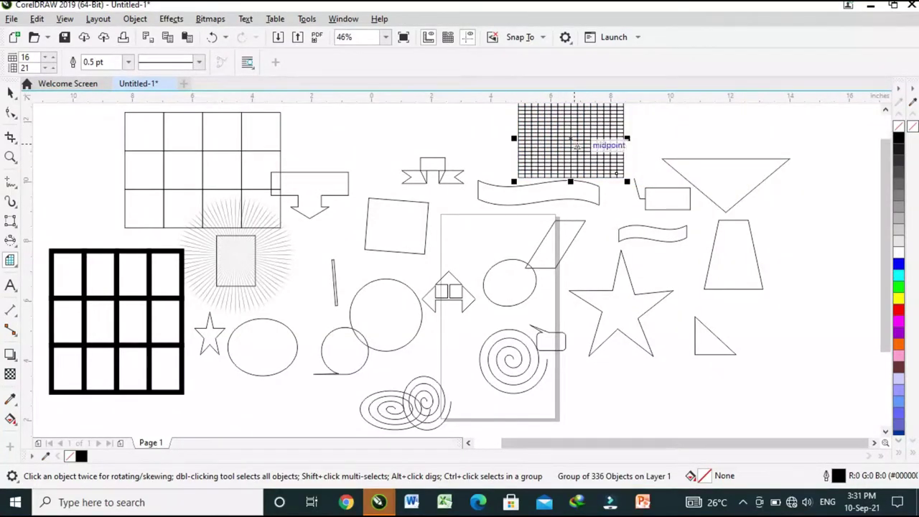
key(shift+F2)
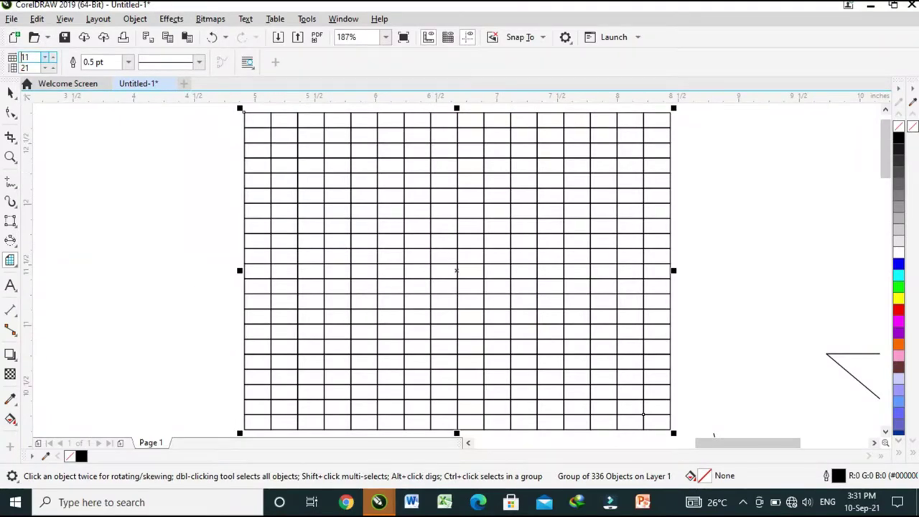
drag(64, 164, 227, 339)
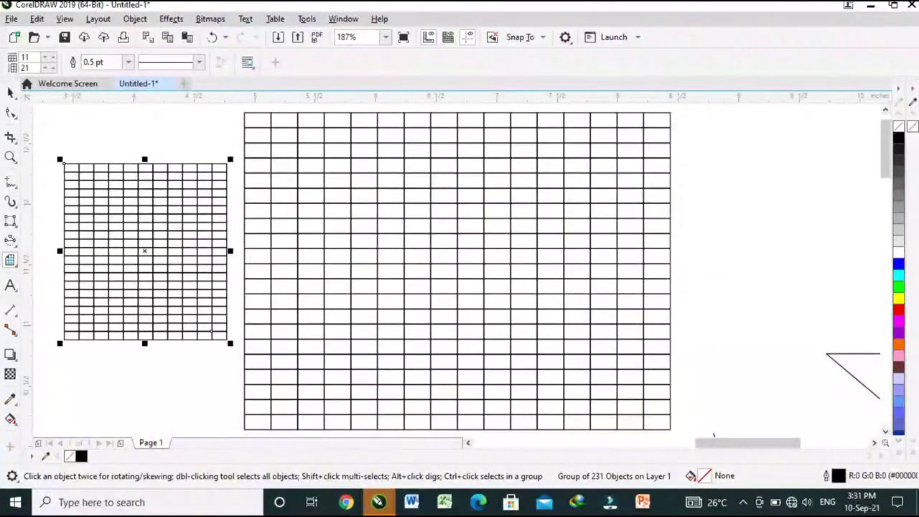
- Set the graph paper rows to 12 and draw a small 11-by-12 grid to the right of the 16-by-21 grid
click(44, 68)
click(45, 68)
click(45, 68)
click(44, 69)
click(45, 69)
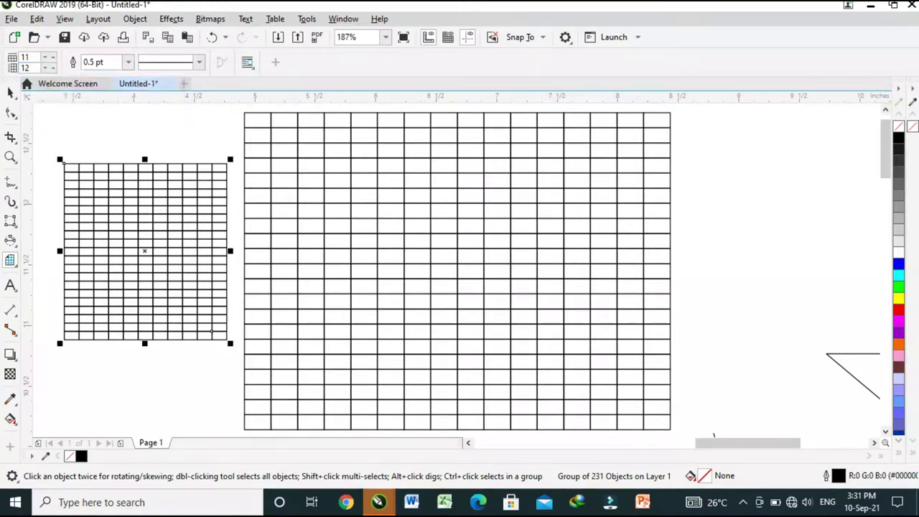
drag(726, 157, 864, 282)
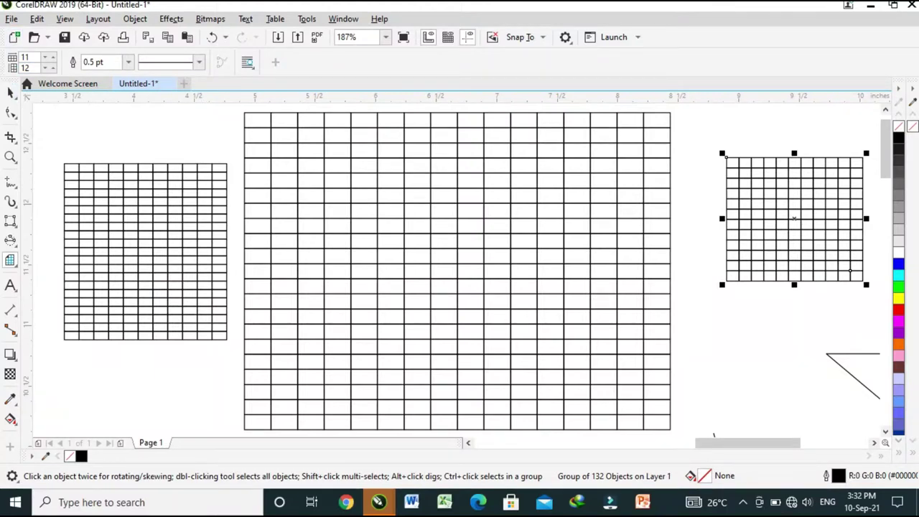
- Move the trapezoid to the empty area above the thick-outlined grid, left of the large 4-by-3 grid
click(11, 93)
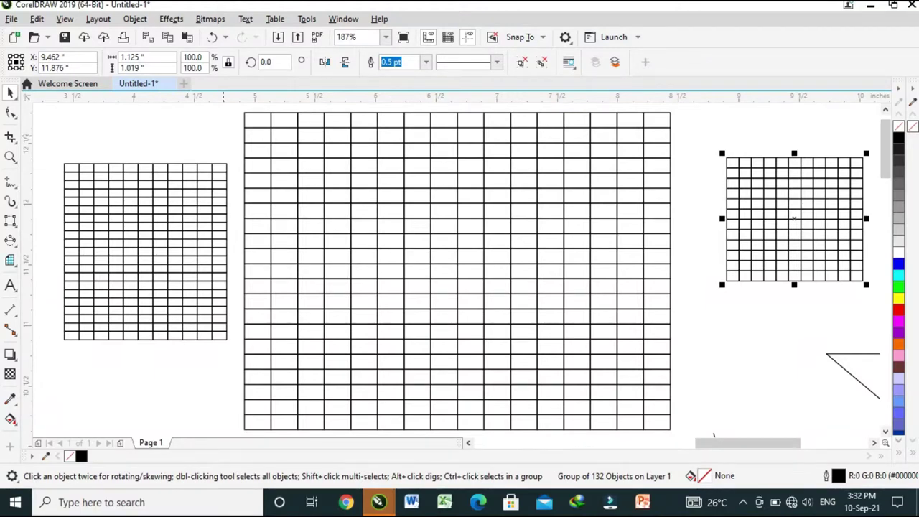
key(F4)
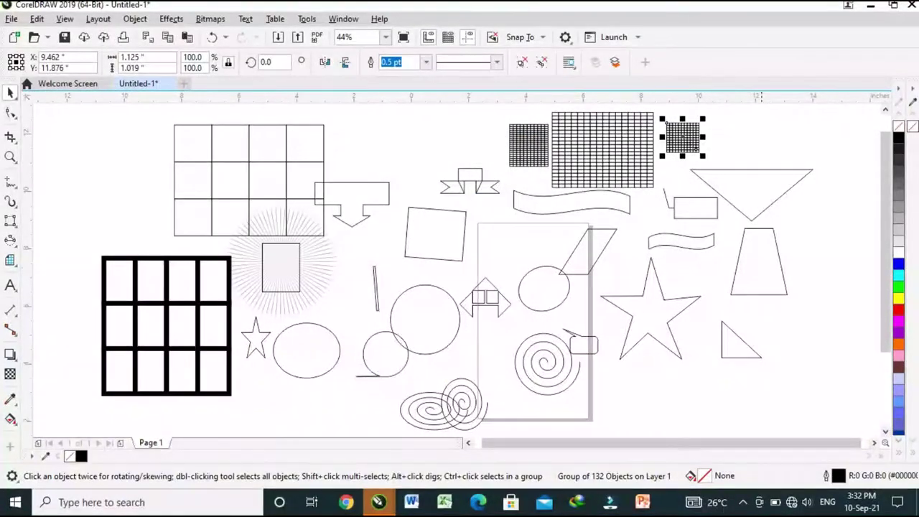
click(759, 261)
drag(760, 260, 116, 189)
drag(101, 156, 108, 155)
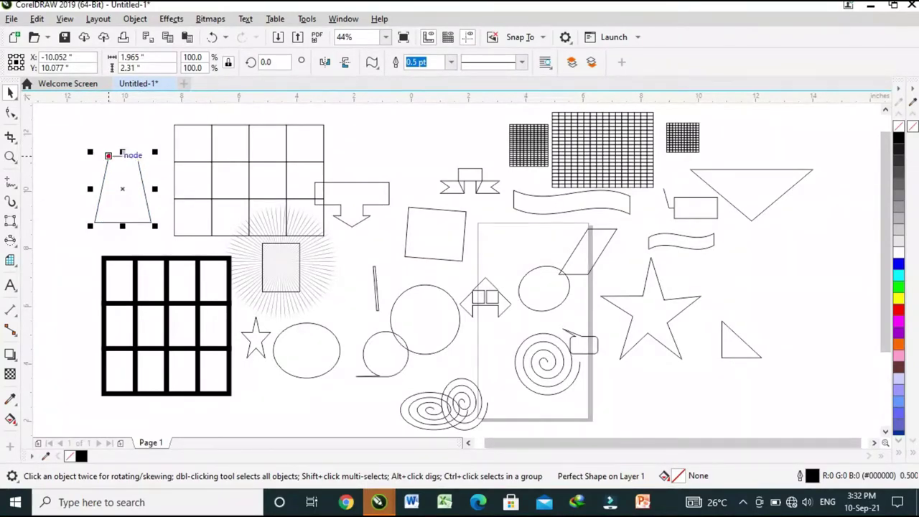